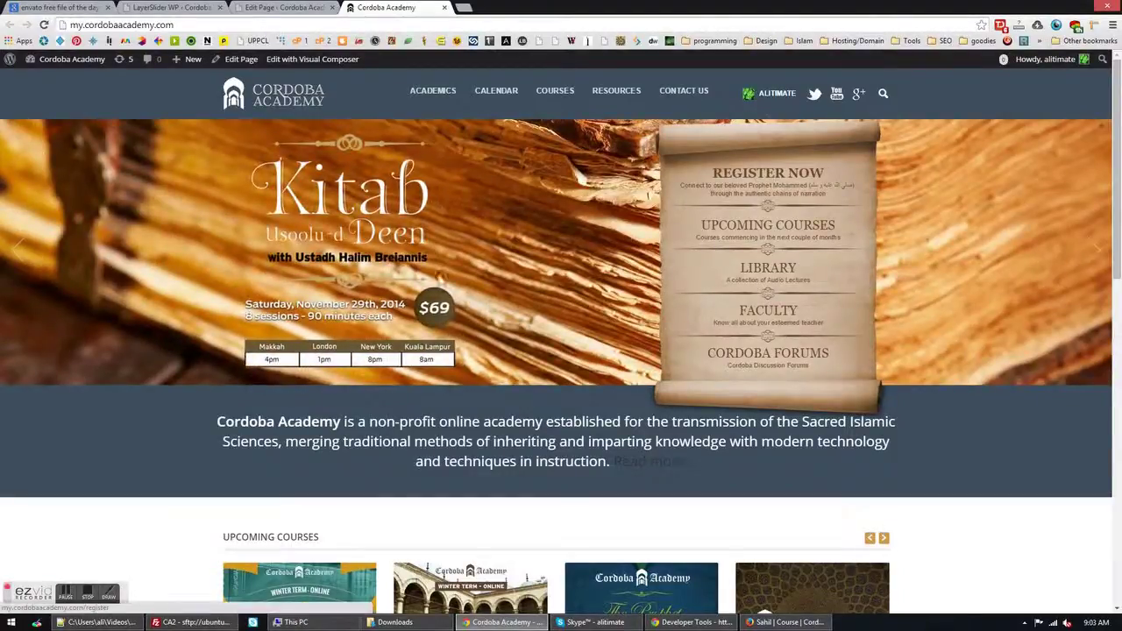
Browse through the slides of the banner slider on the live Cordoba Academy home page
left_click(1080, 248)
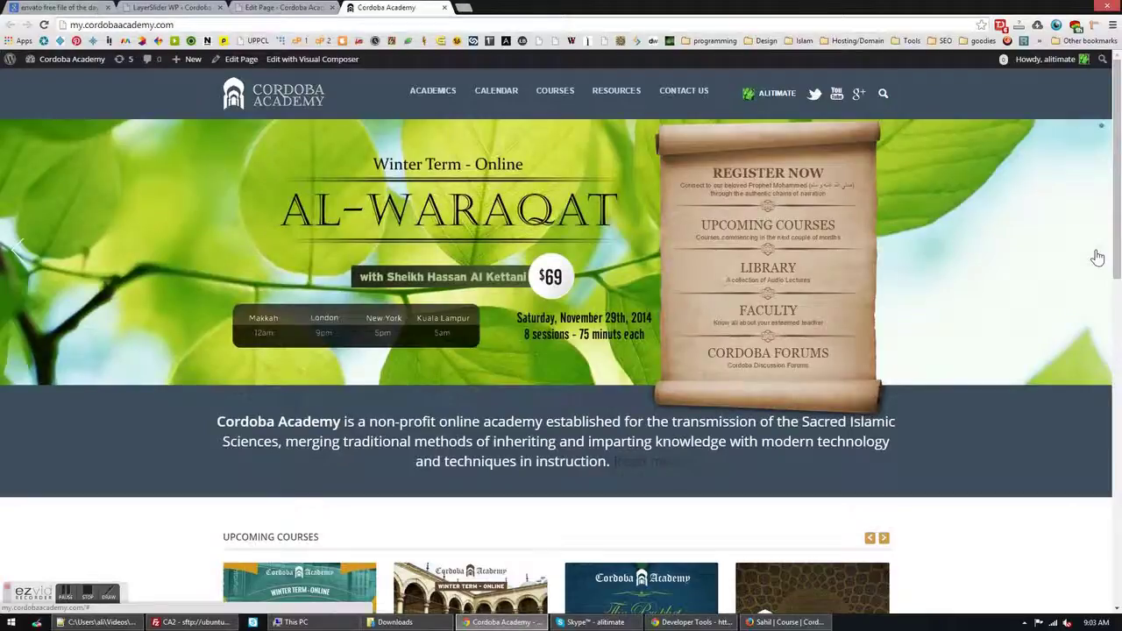
left_click(1095, 254)
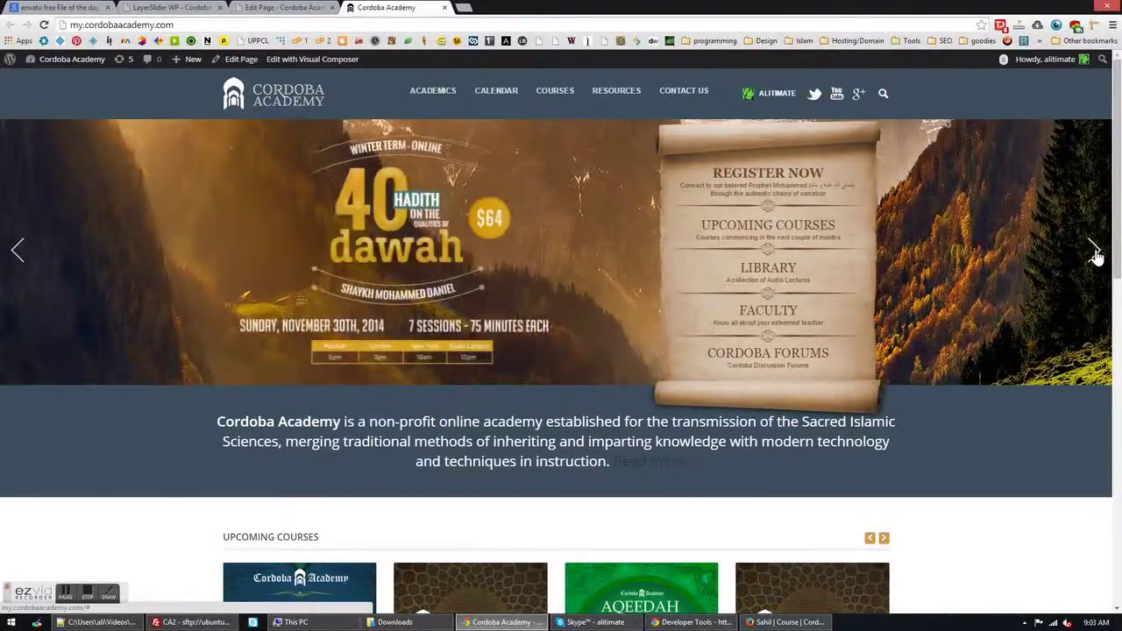
left_click(1095, 254)
Switch to the site's admin area and open the LayerSlider WP list of all sliders
left_click(257, 7)
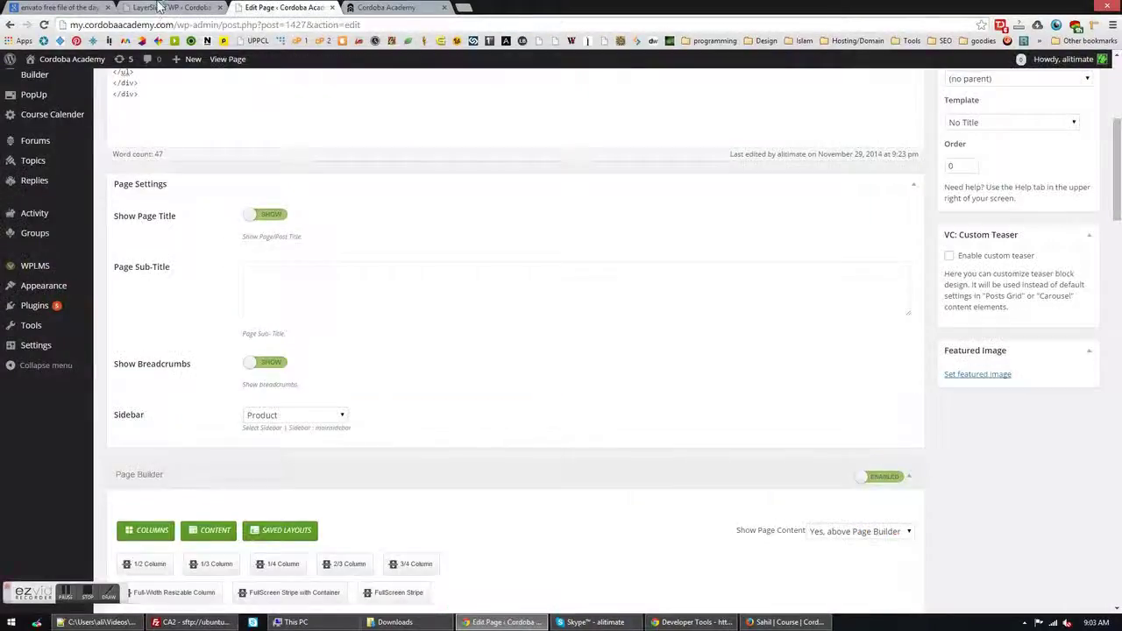
left_click(162, 7)
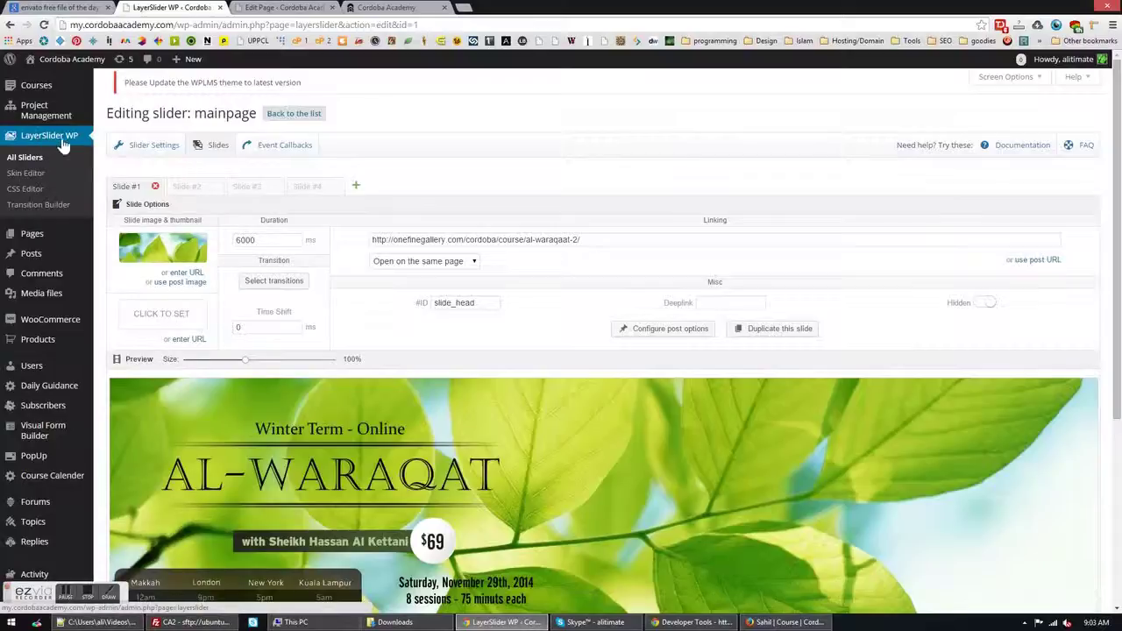
left_click(40, 134)
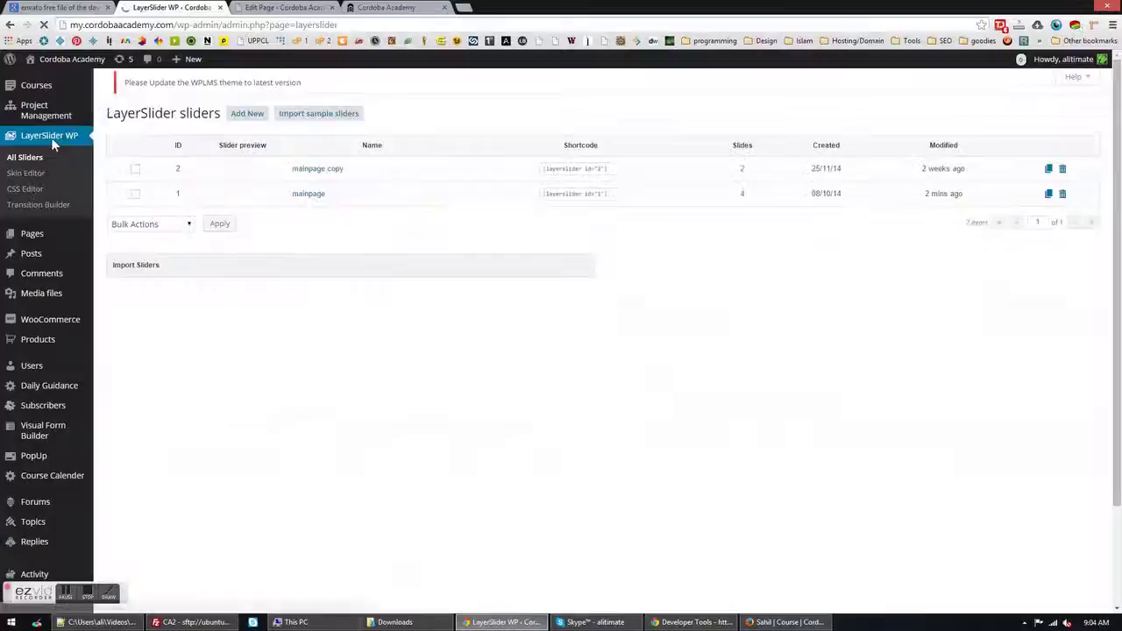
scroll(343, 399, "down", 3)
scroll(344, 397, "up", 3)
scroll(263, 406, "down", 4)
scroll(260, 404, "up", 4)
scroll(350, 493, "down", 3)
scroll(320, 438, "up", 3)
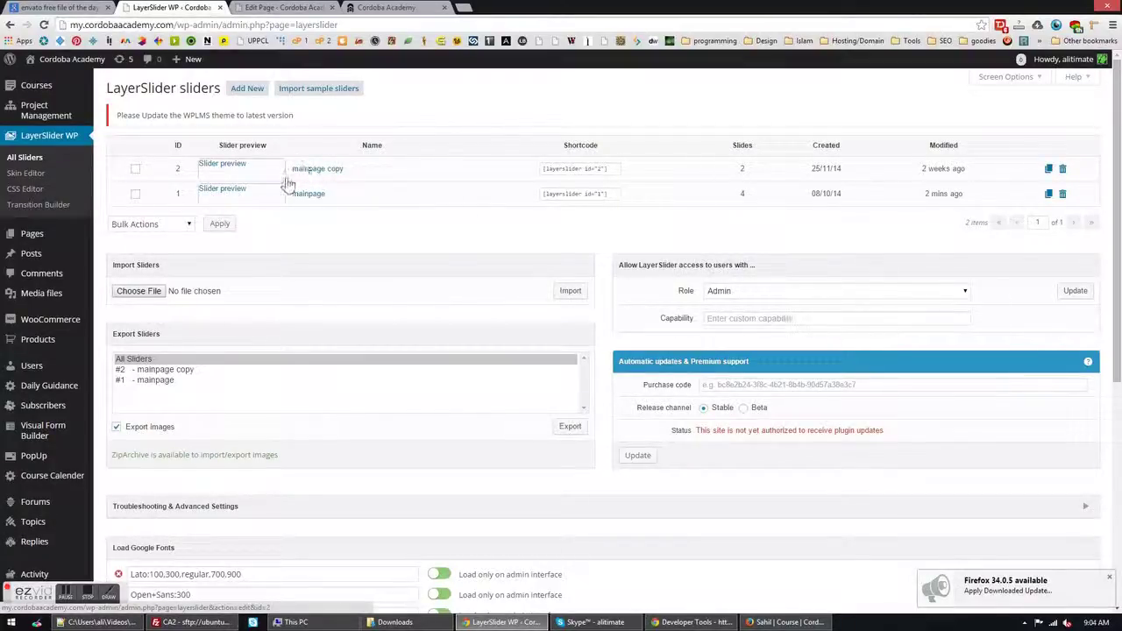
Compare with the live home page and open the "mainpage" slider for editing
left_click(390, 8)
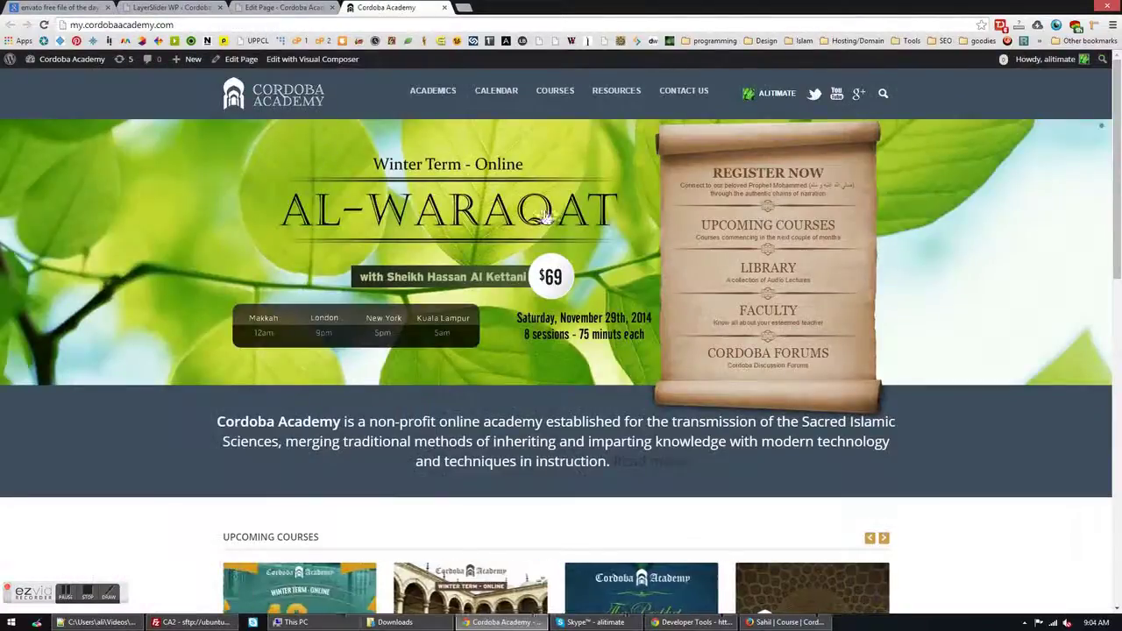
left_click(171, 8)
left_click(359, 7)
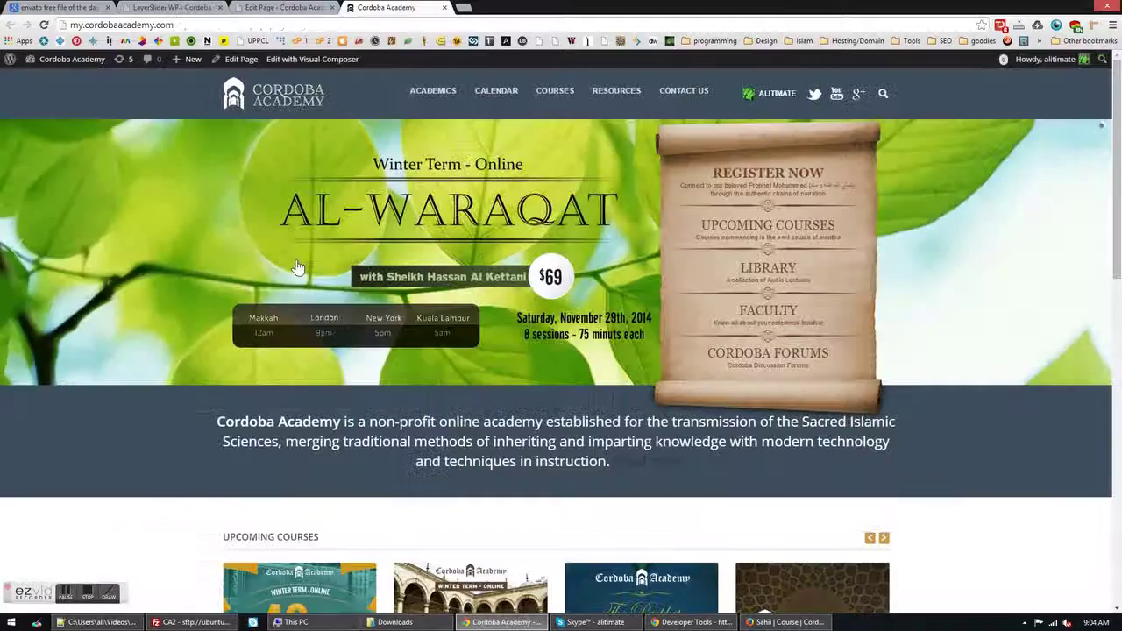
left_click(176, 8)
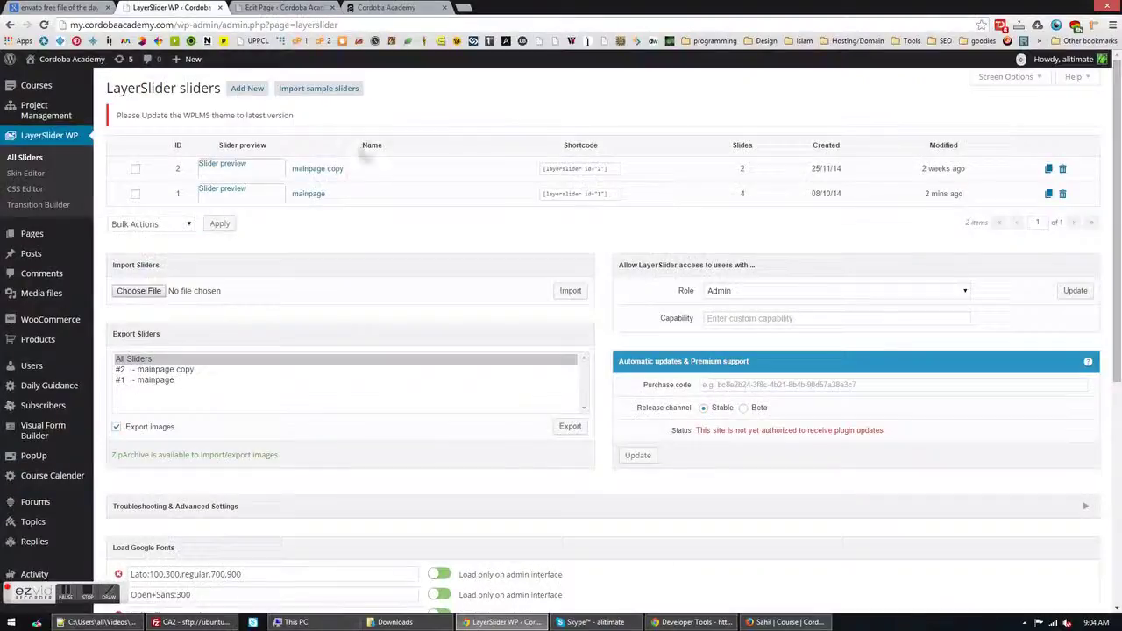
left_click(302, 198)
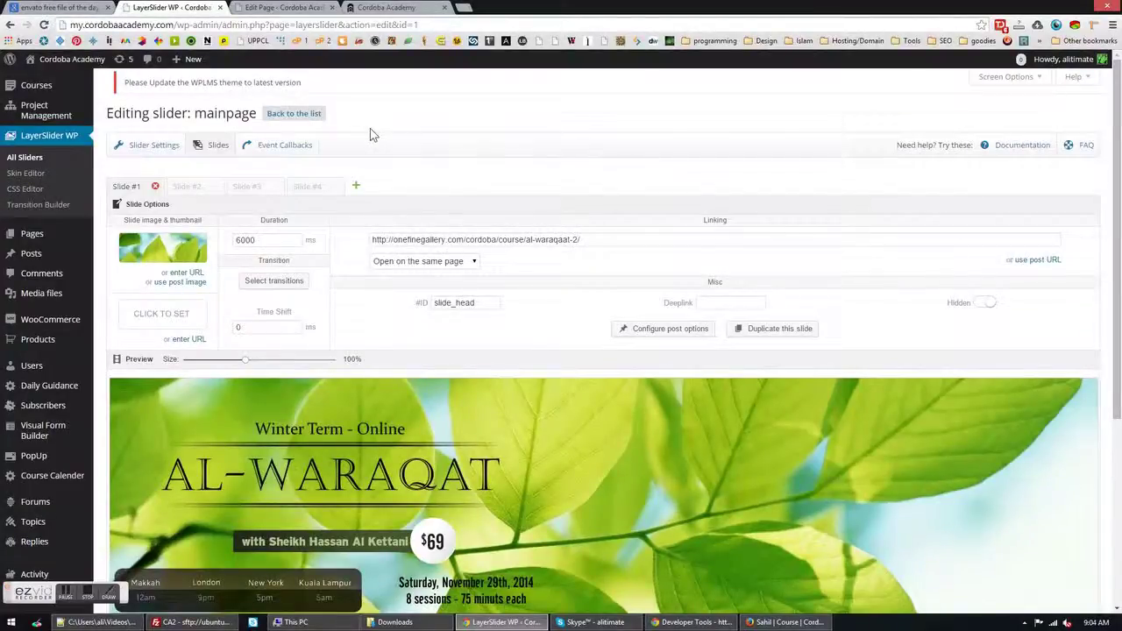
scroll(418, 131, "down", 1)
scroll(275, 166, "up", 1)
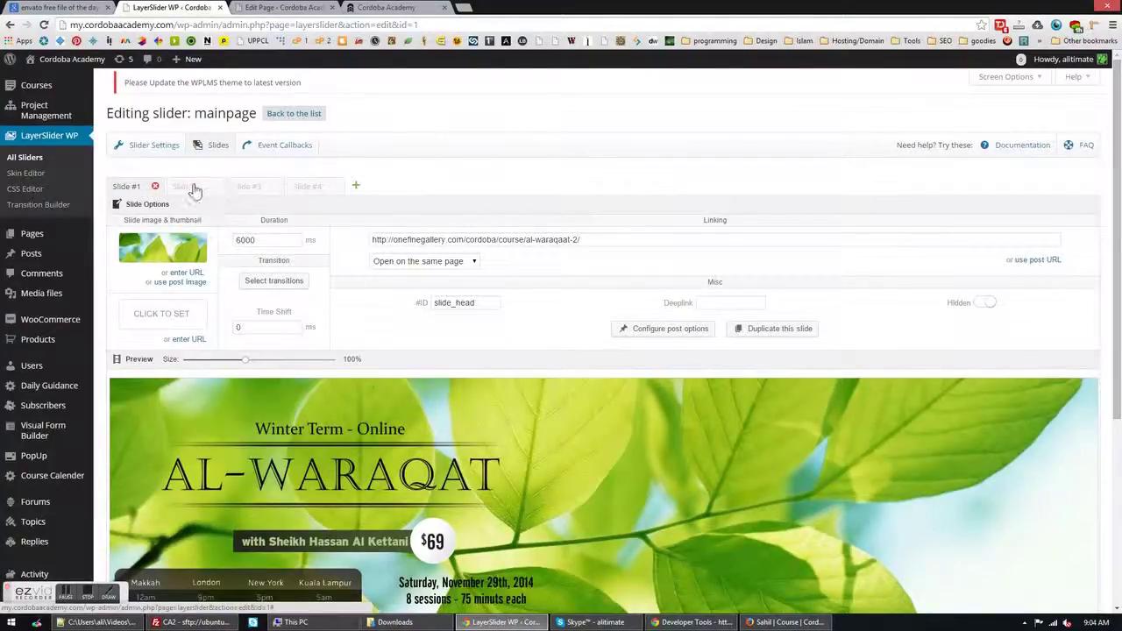
Look through slides 1 to 4 of the slider and review the options and preview of slide #1
left_click(186, 186)
left_click(248, 186)
left_click(307, 185)
left_click(143, 191)
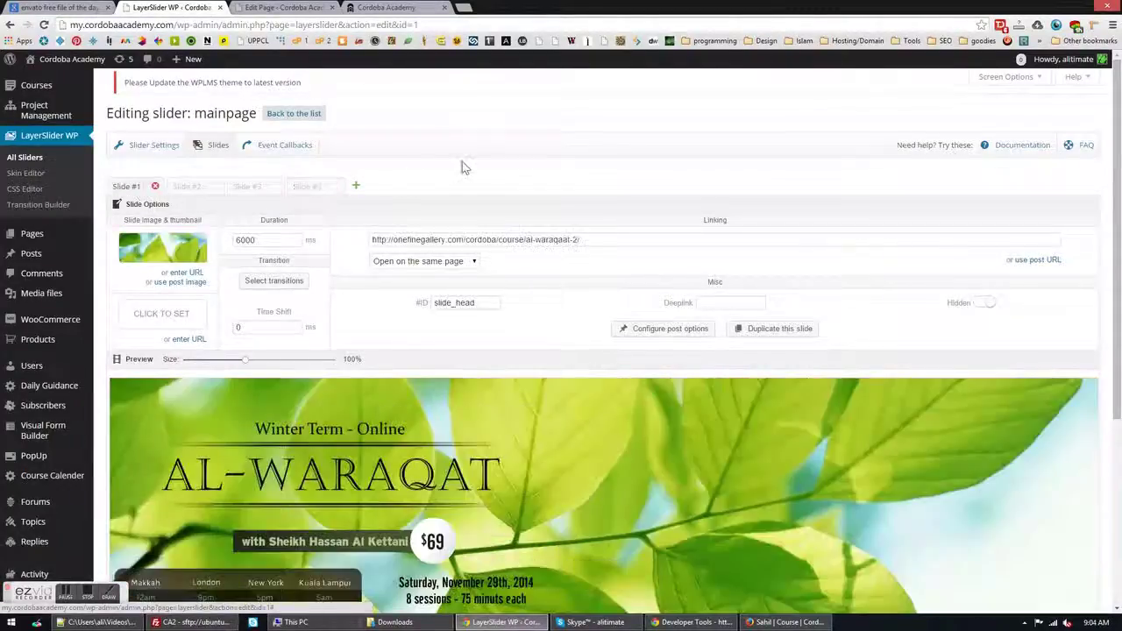
scroll(452, 244, "down", 1)
mouse_move(452, 243)
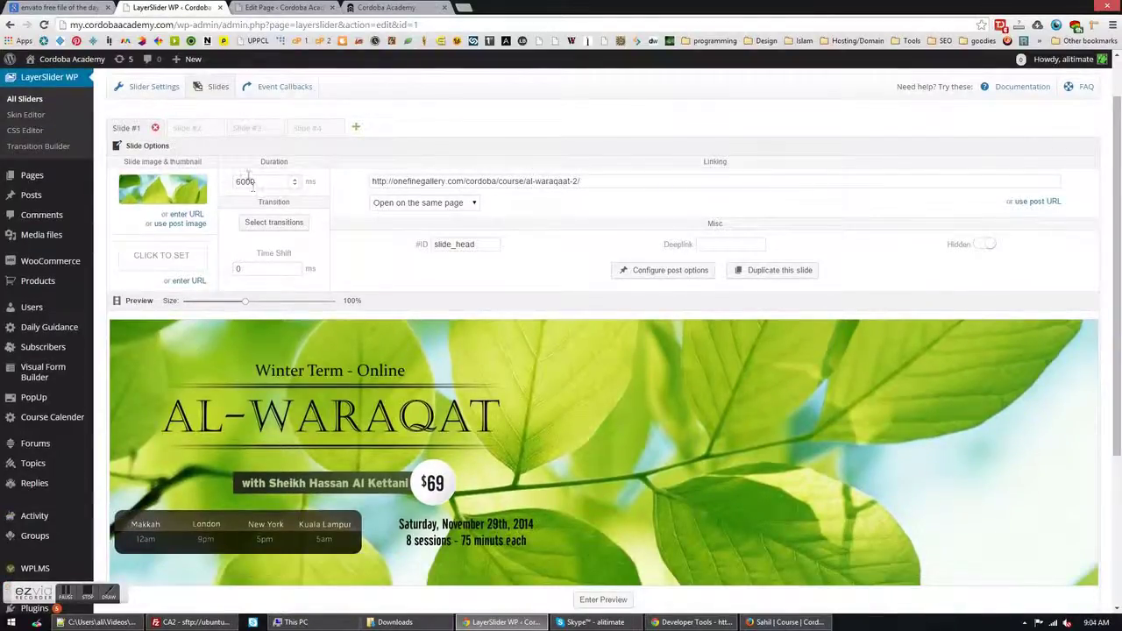
scroll(375, 334, "down", 1)
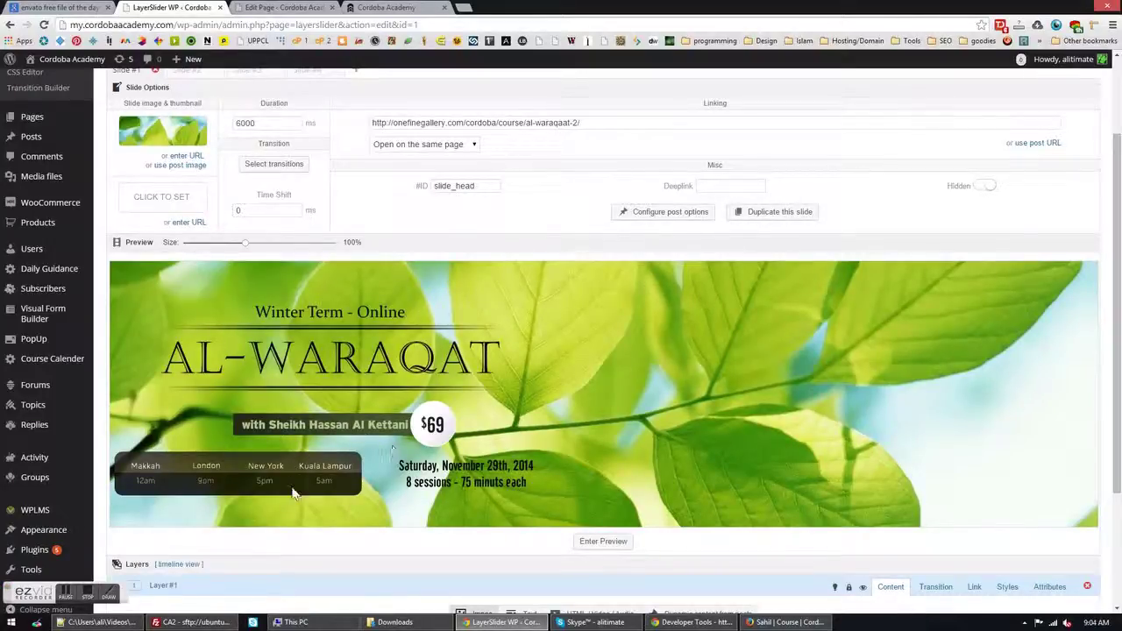
Examine the ID assigned to slide #1 in its miscellaneous options
left_click(491, 186)
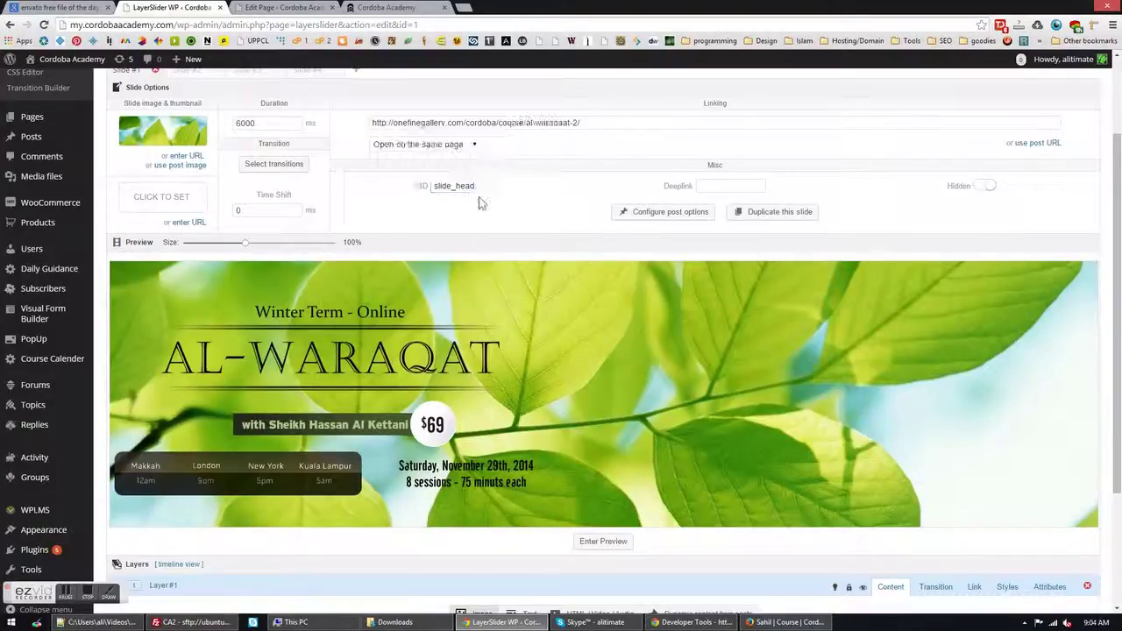
left_click_drag(477, 185, 443, 186)
left_click(385, 212)
left_click_drag(484, 188, 454, 185)
left_click(383, 218)
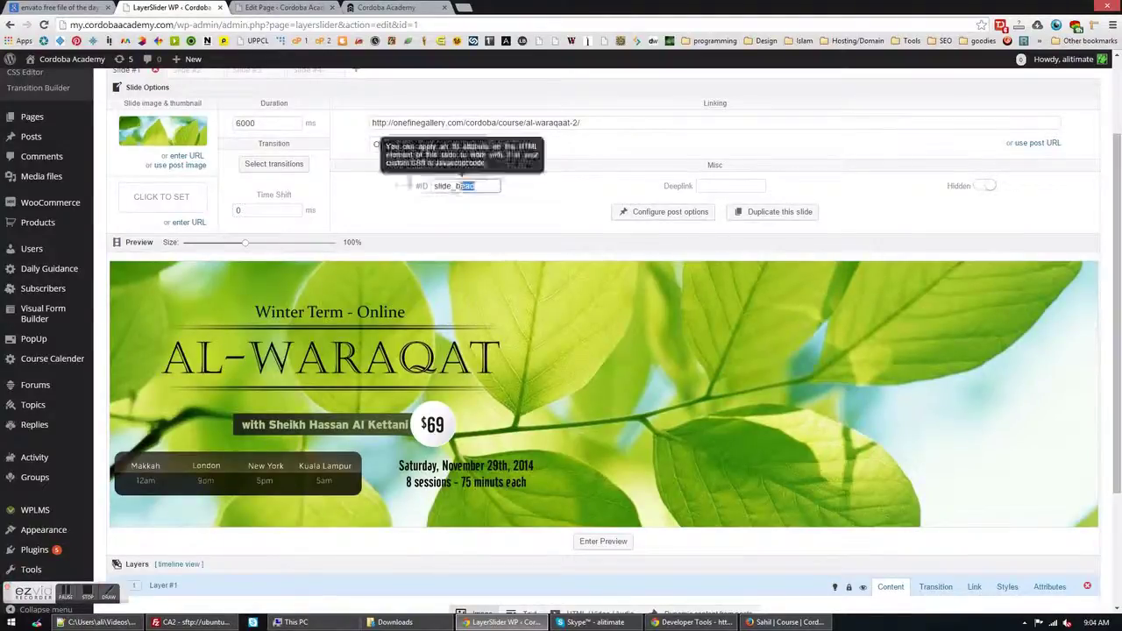
left_click(359, 212)
scroll(364, 175, "up", 2)
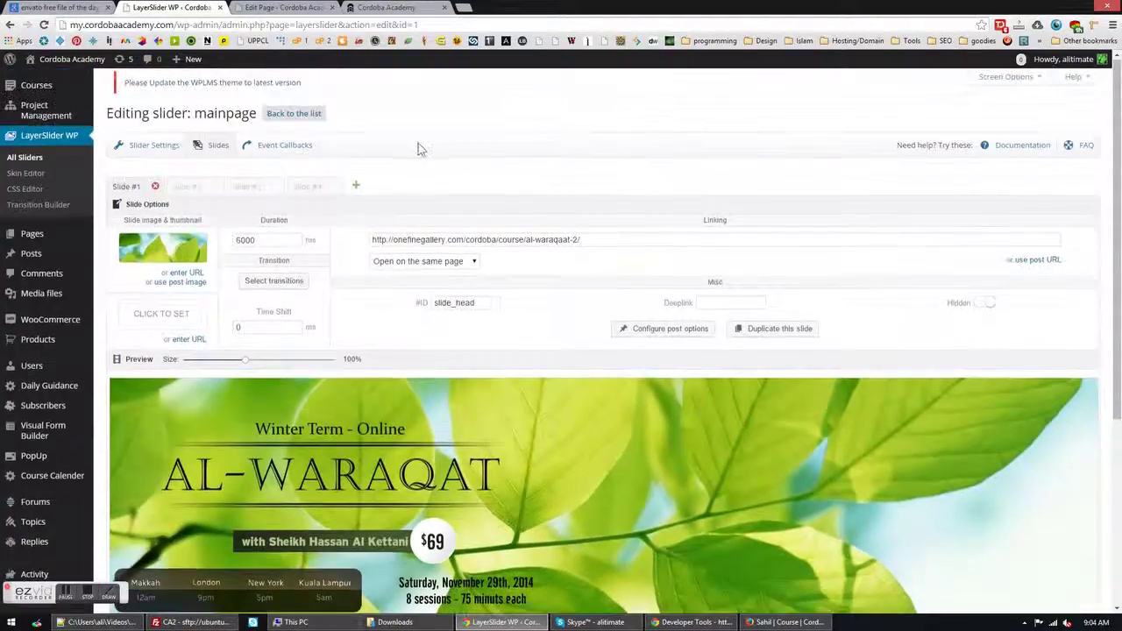
Add a fifth slide to the mainpage slider and view its empty options and preview
left_click(355, 185)
scroll(416, 237, "down", 2)
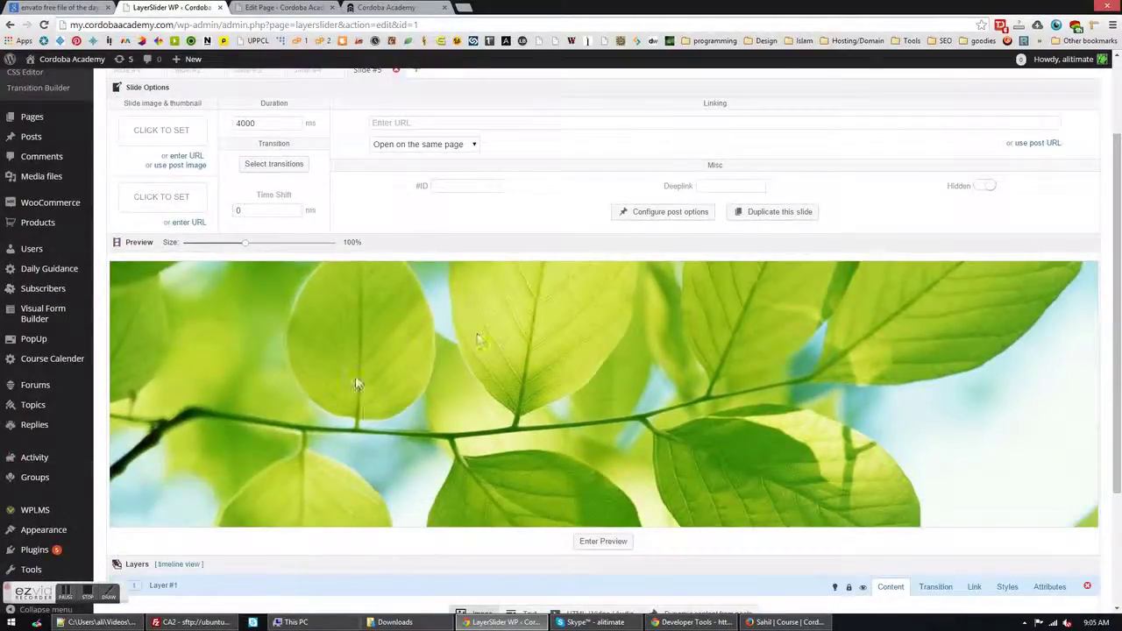
scroll(385, 394, "up", 1)
scroll(369, 403, "down", 2)
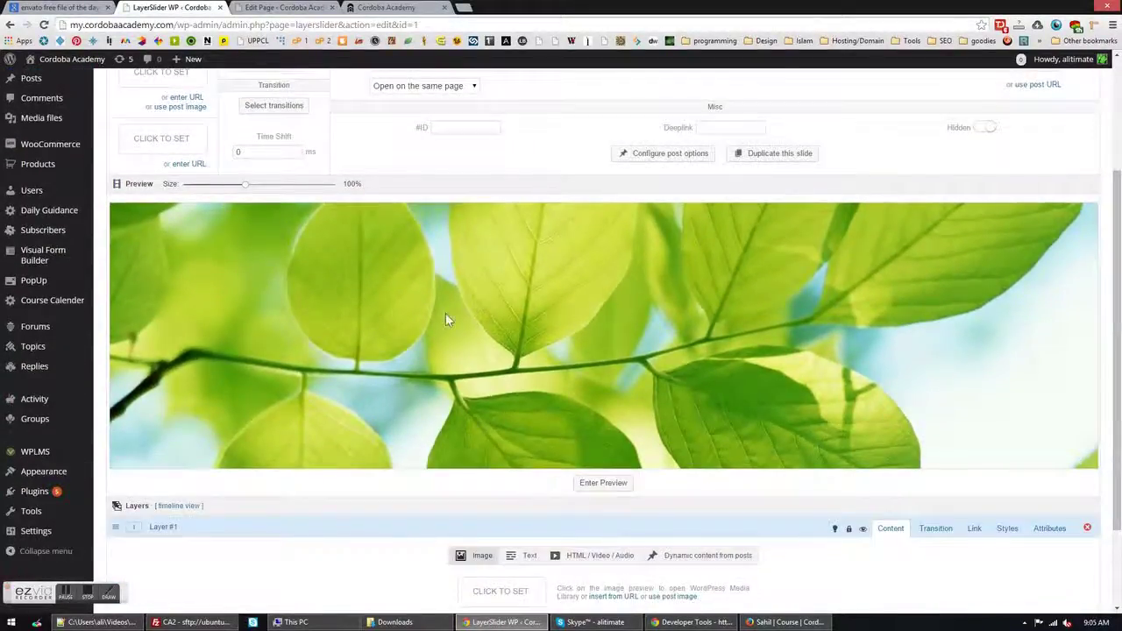
scroll(412, 364, "up", 2)
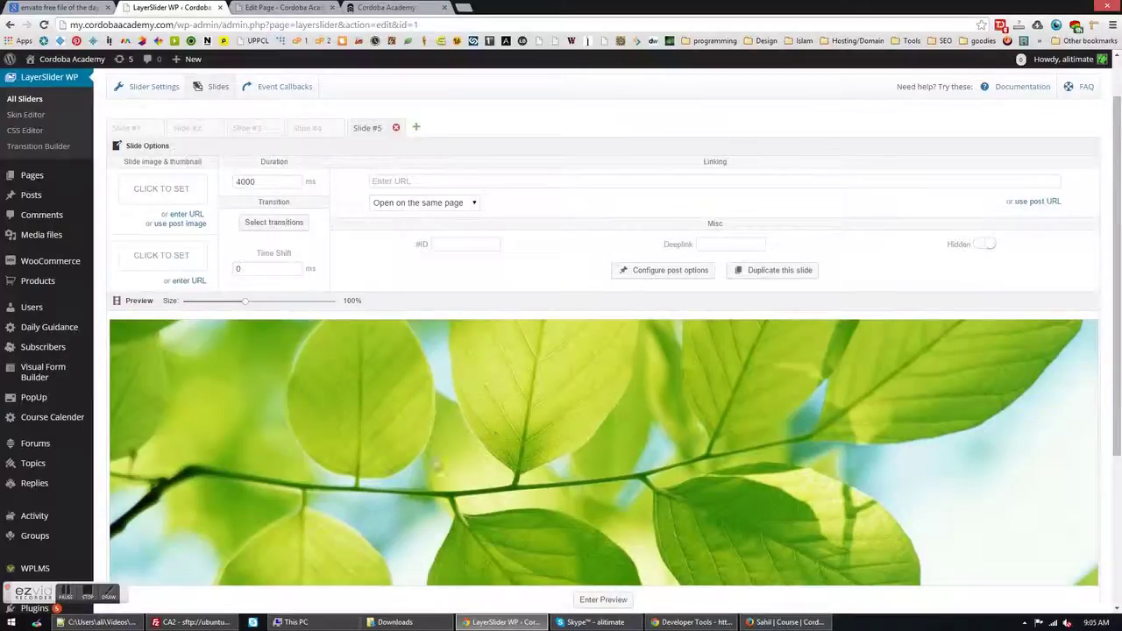
Check the global background image in the slider's appearance settings and return to slide #5
left_click(152, 86)
scroll(140, 175, "down", 1)
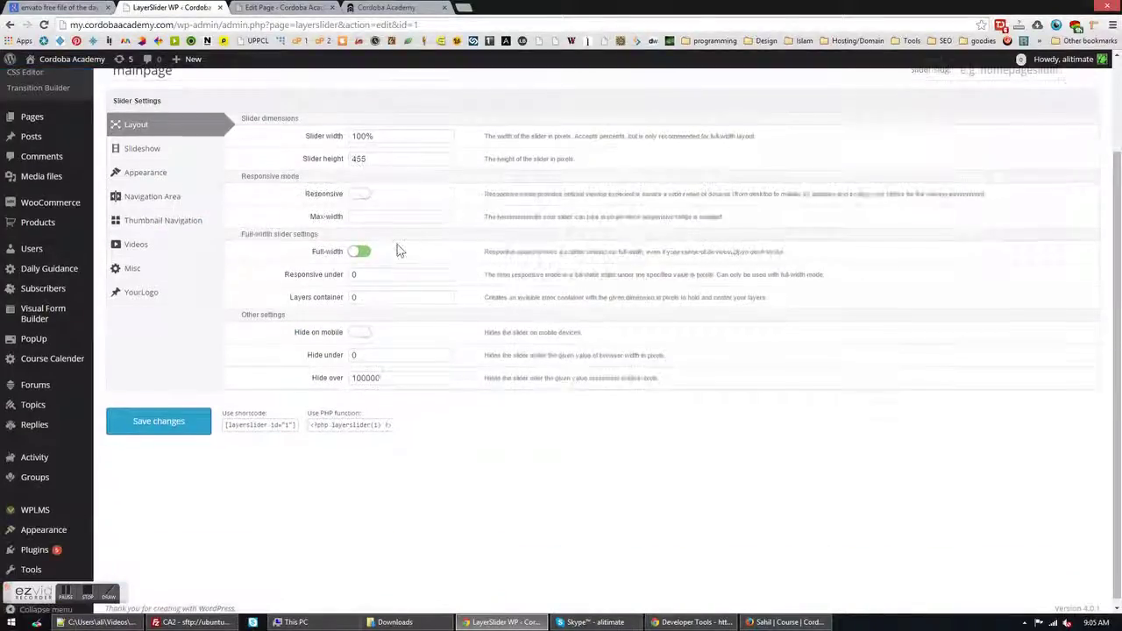
left_click(138, 173)
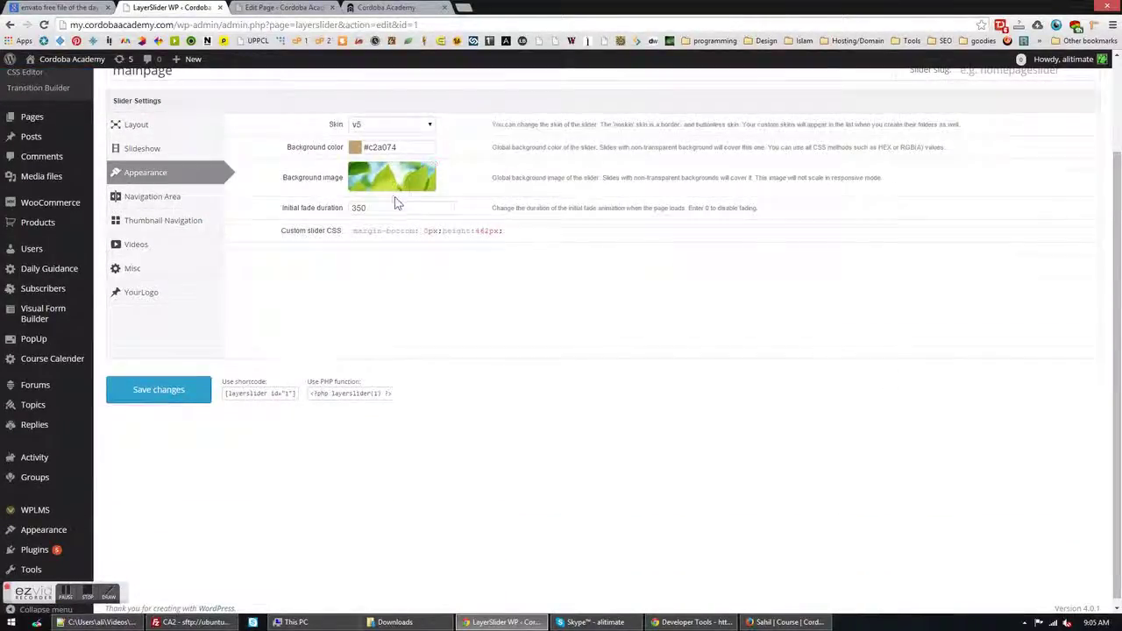
scroll(376, 219, "up", 1)
scroll(355, 239, "up", 1)
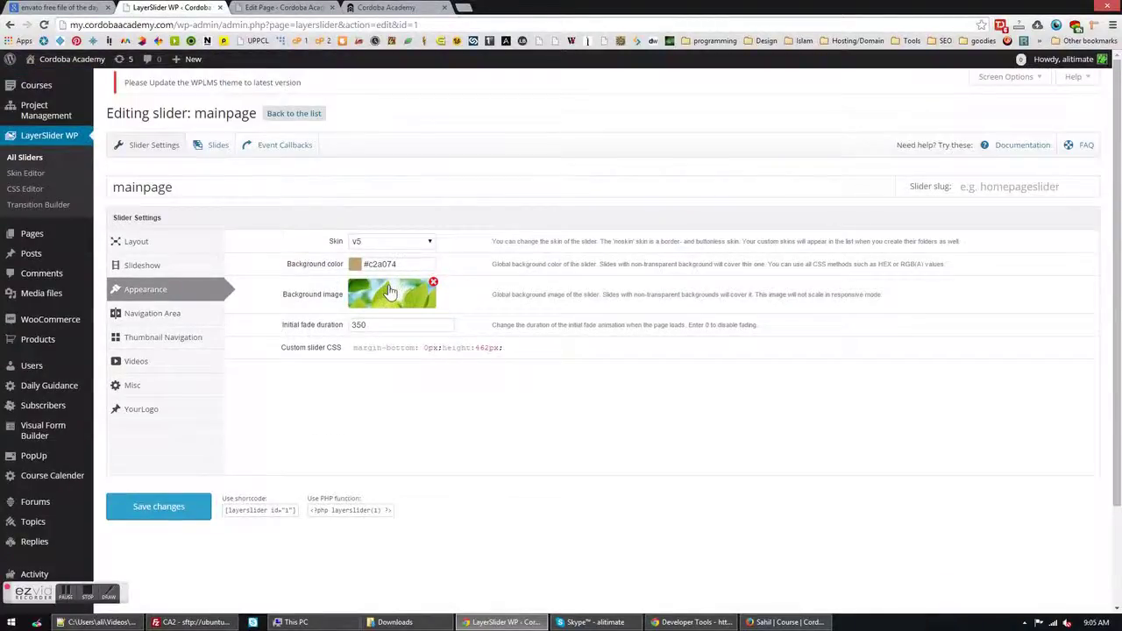
left_click(212, 146)
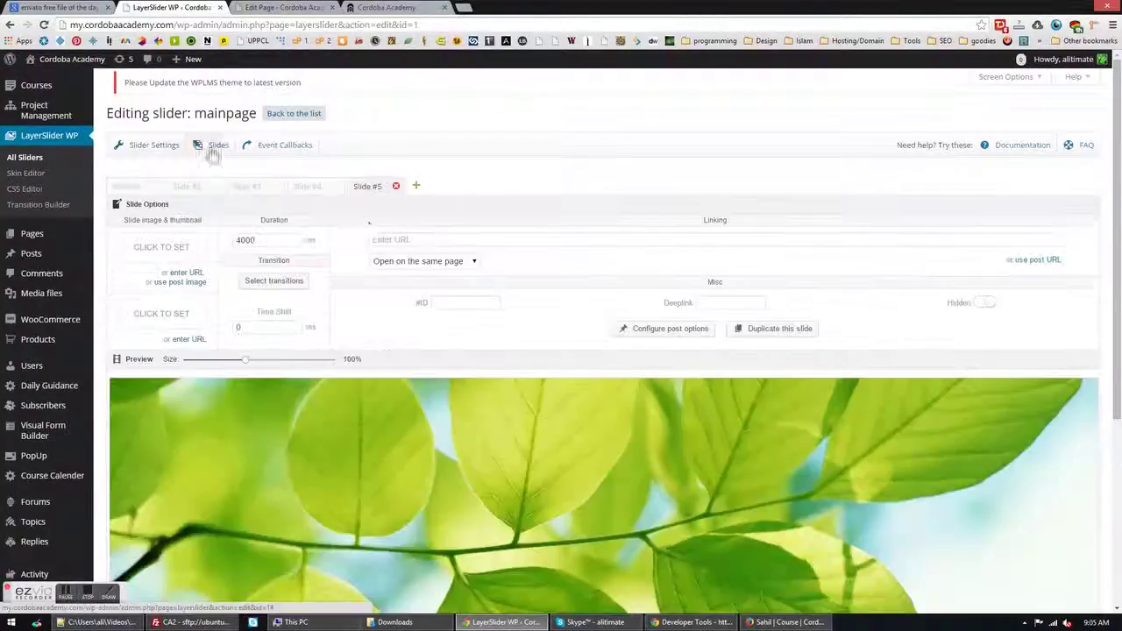
scroll(552, 321, "down", 2)
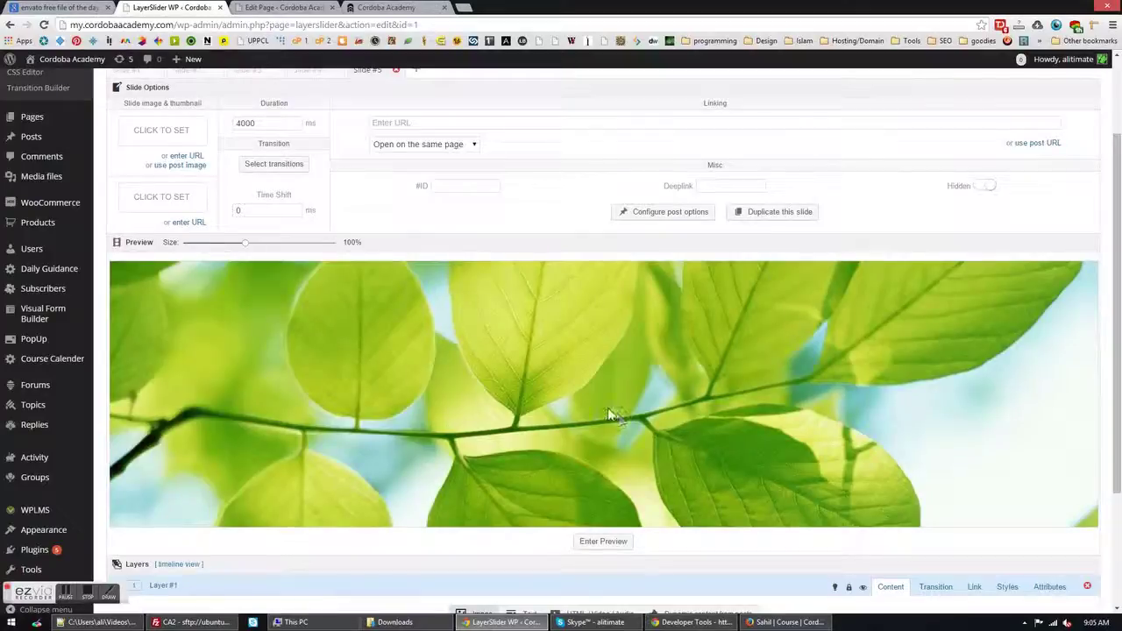
scroll(529, 390, "up", 1)
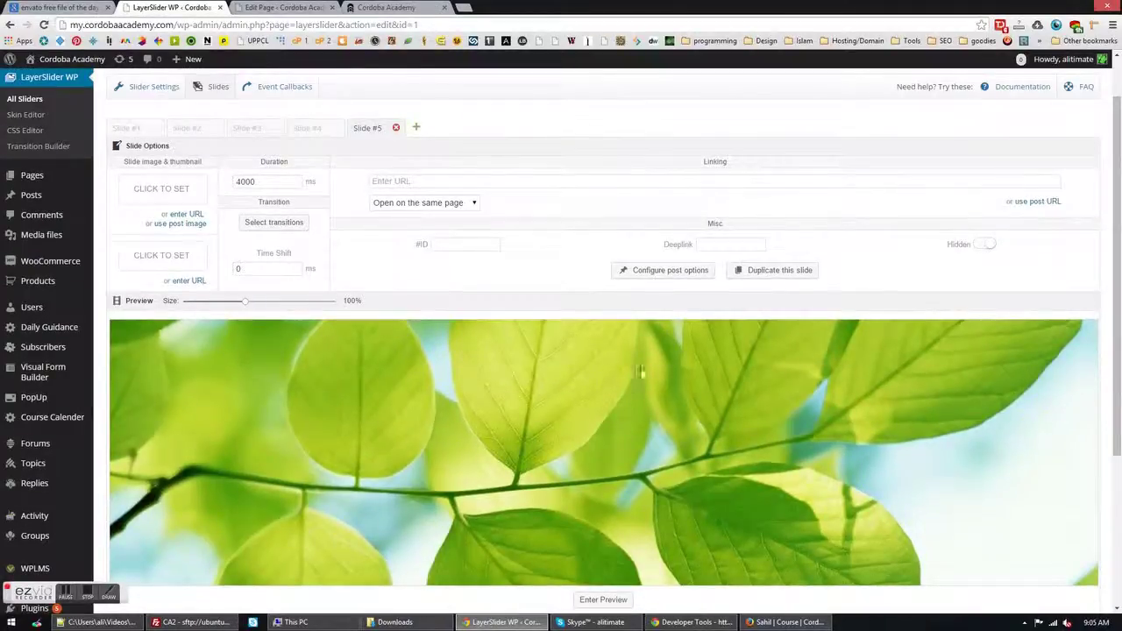
left_click(159, 193)
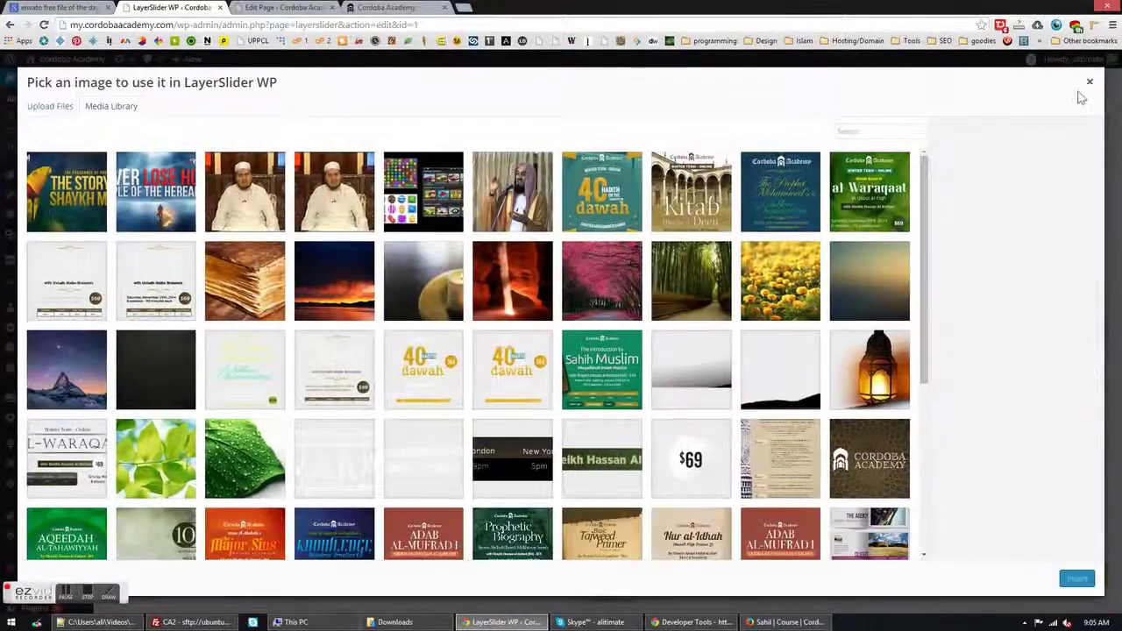
left_click(1088, 83)
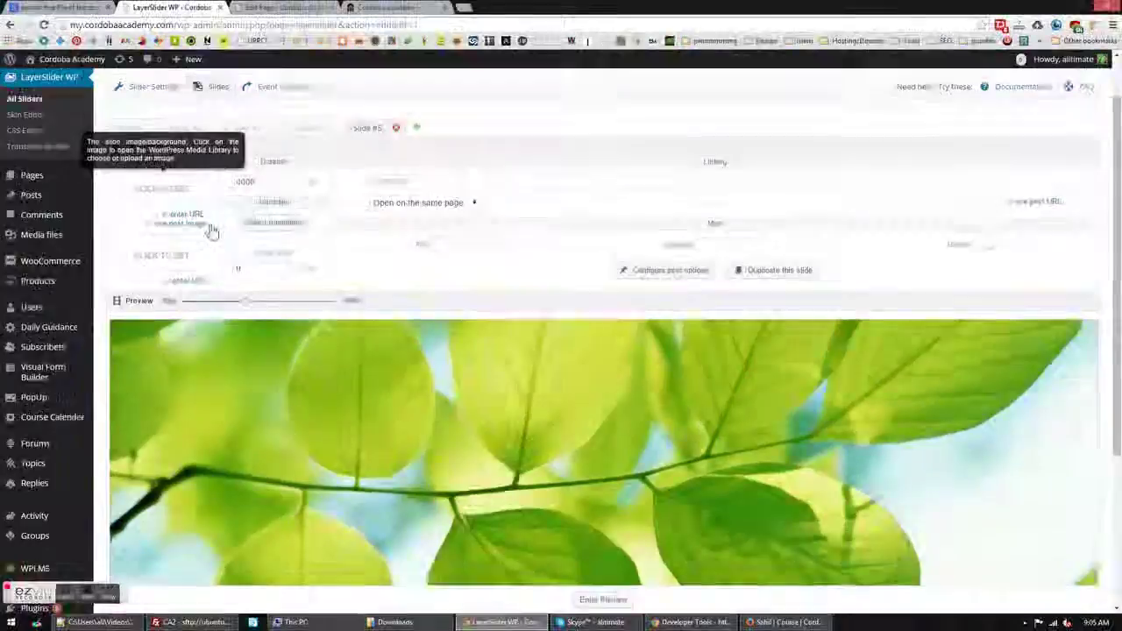
left_click(176, 200)
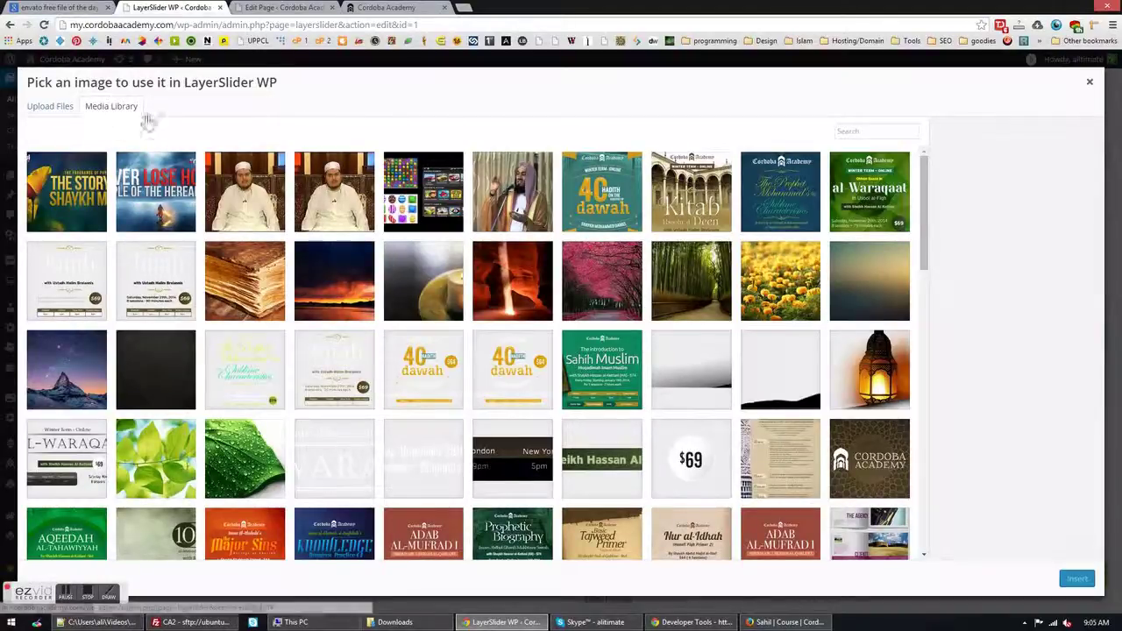
scroll(564, 368, "down", 3)
scroll(579, 315, "up", 3)
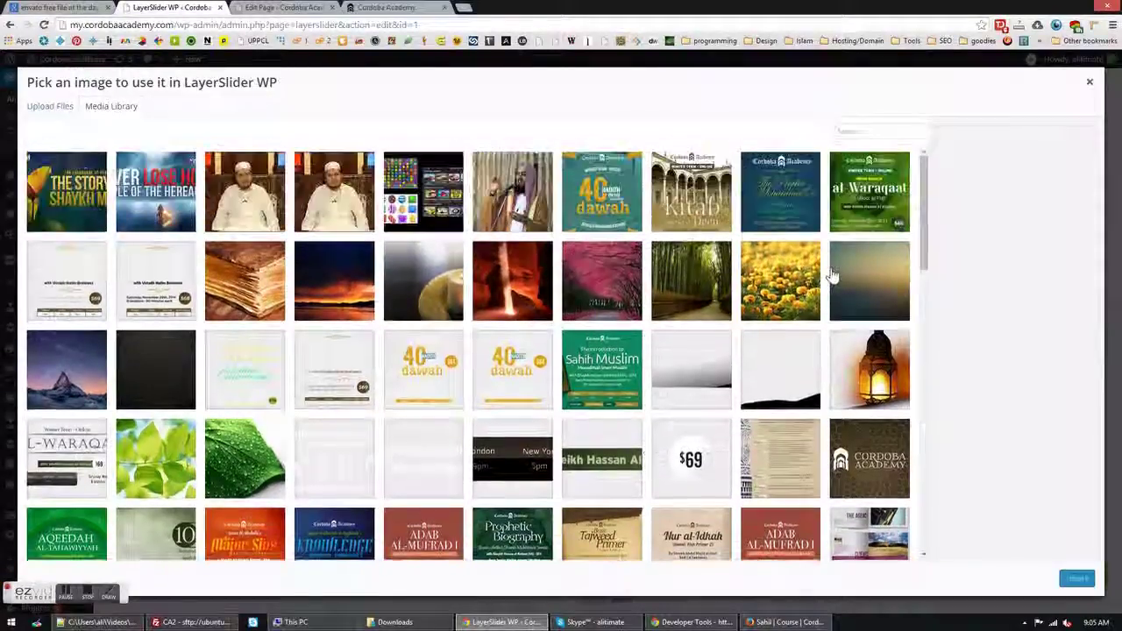
left_click_drag(923, 238, 925, 215)
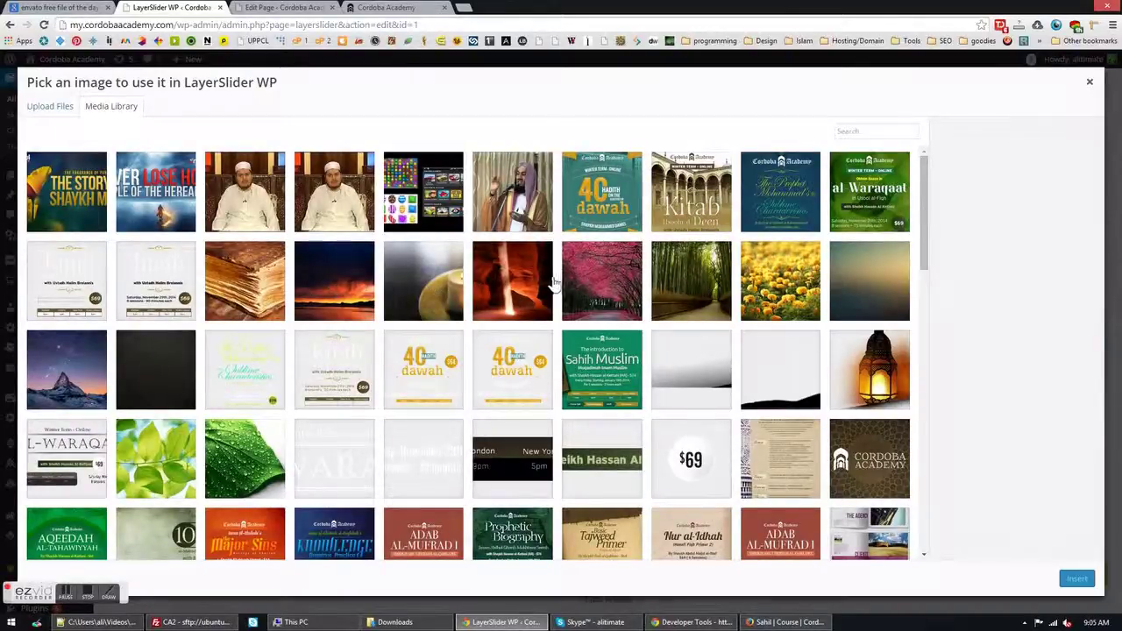
left_click(346, 285)
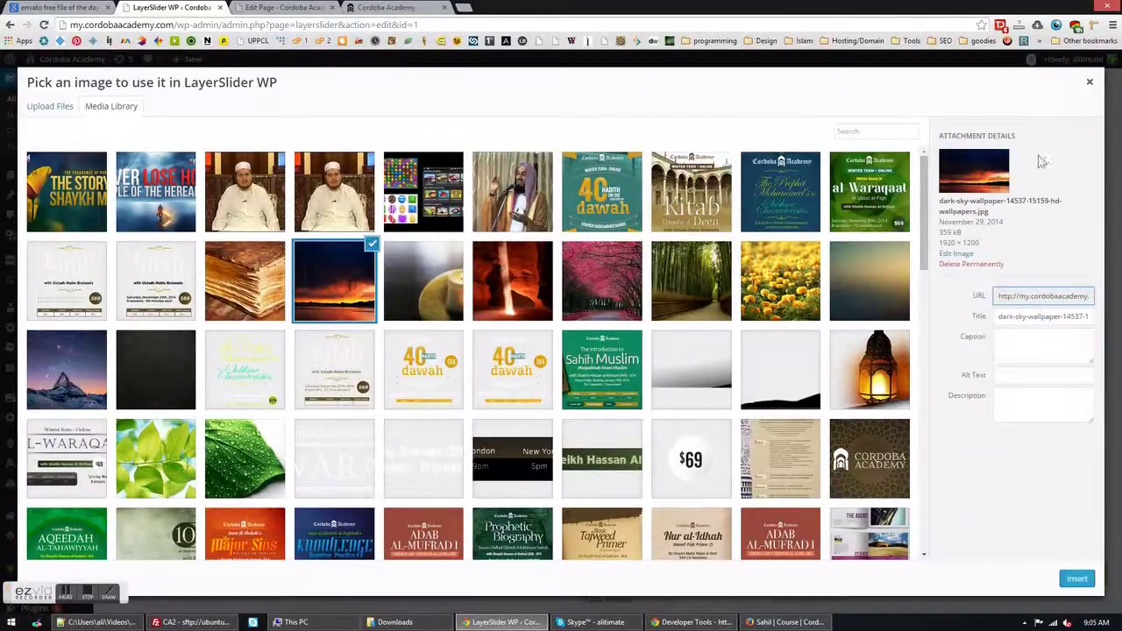
left_click(1077, 578)
scroll(551, 392, "down", 2)
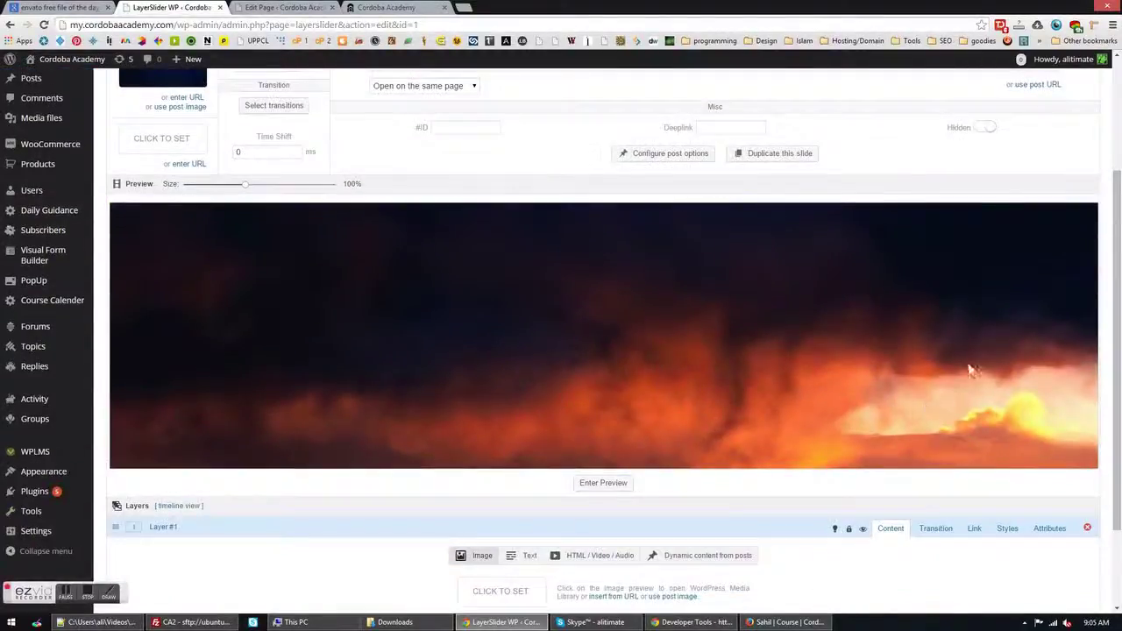
scroll(964, 282, "down", 1)
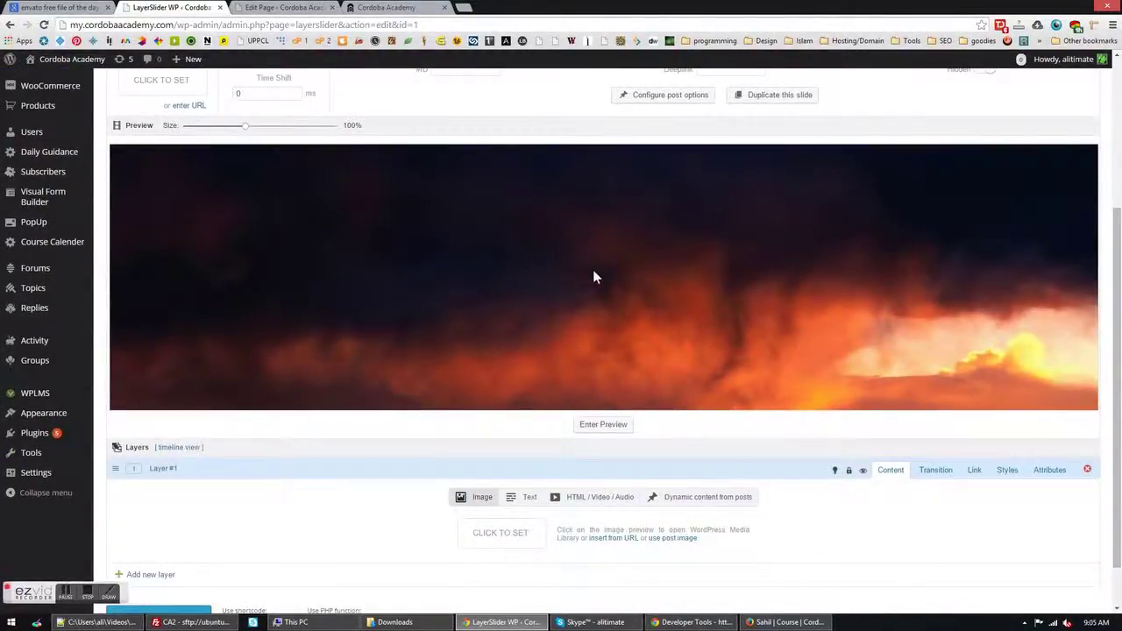
scroll(667, 289, "up", 1)
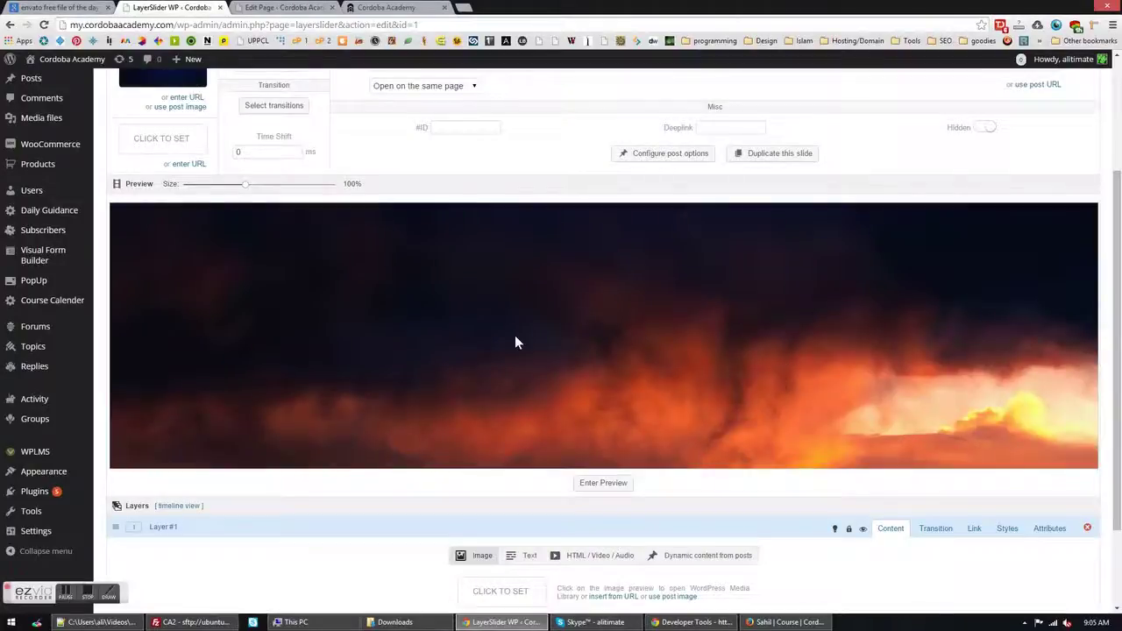
Set slide #5's background image to 01732_cavernray_1600x1200-771954.jpeg from the media library and check the preview
scroll(514, 342, "up", 1)
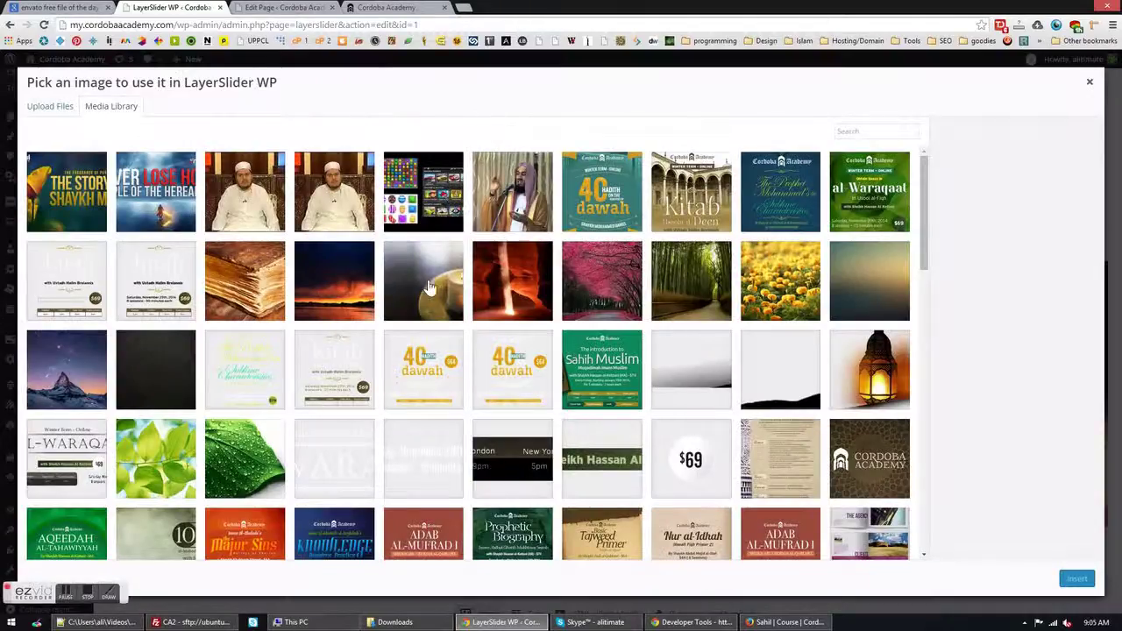
left_click(508, 276)
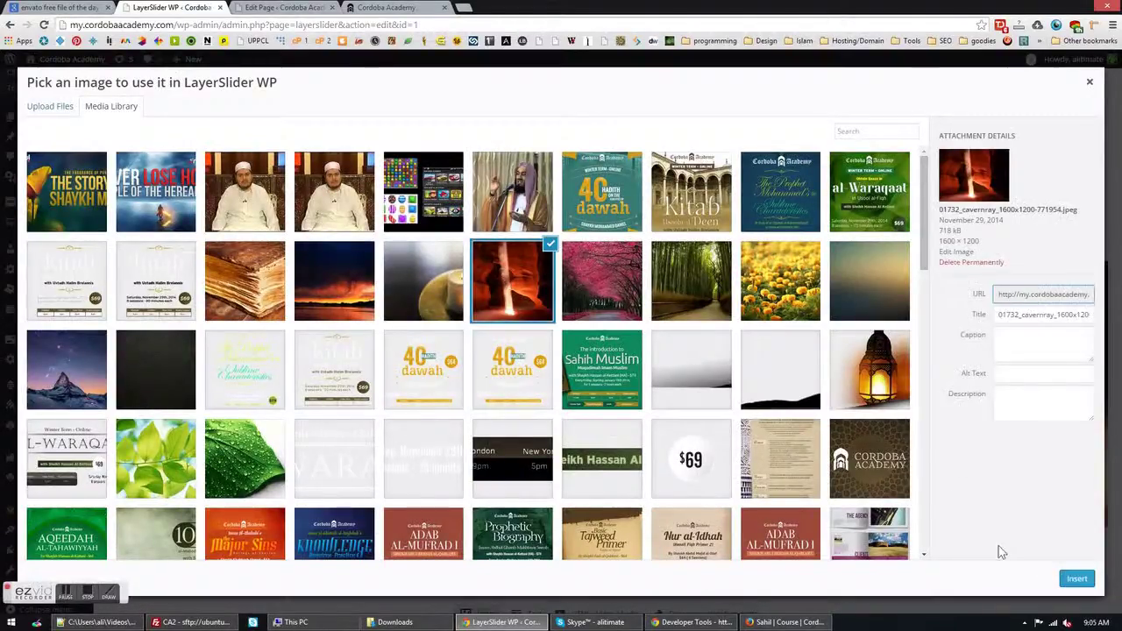
left_click(1075, 579)
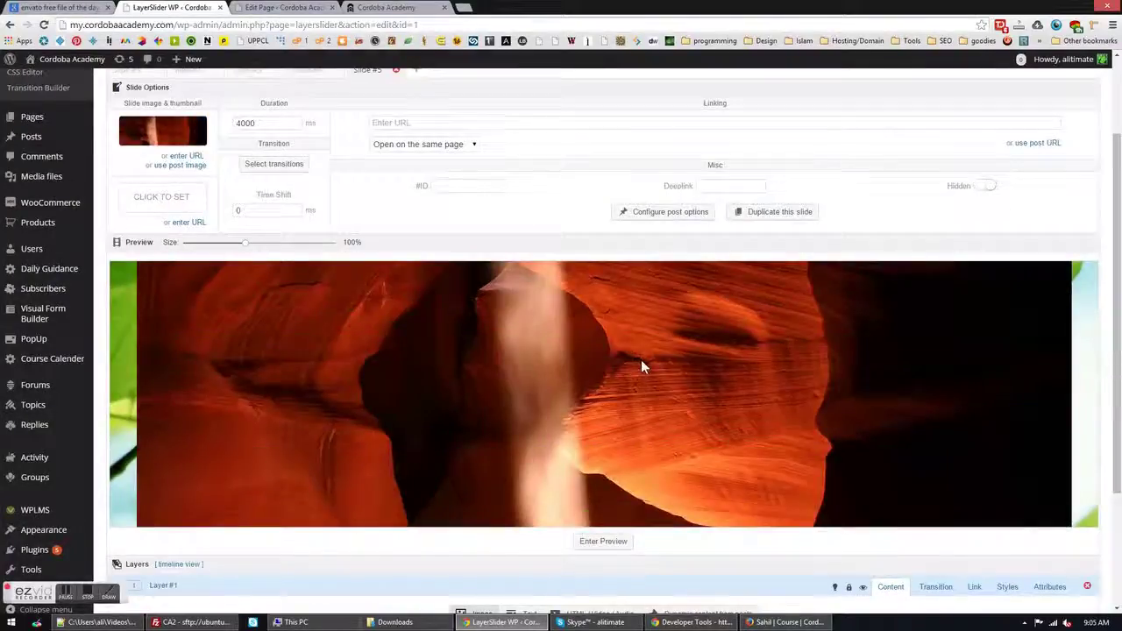
scroll(640, 361, "down", 1)
scroll(255, 298, "up", 1)
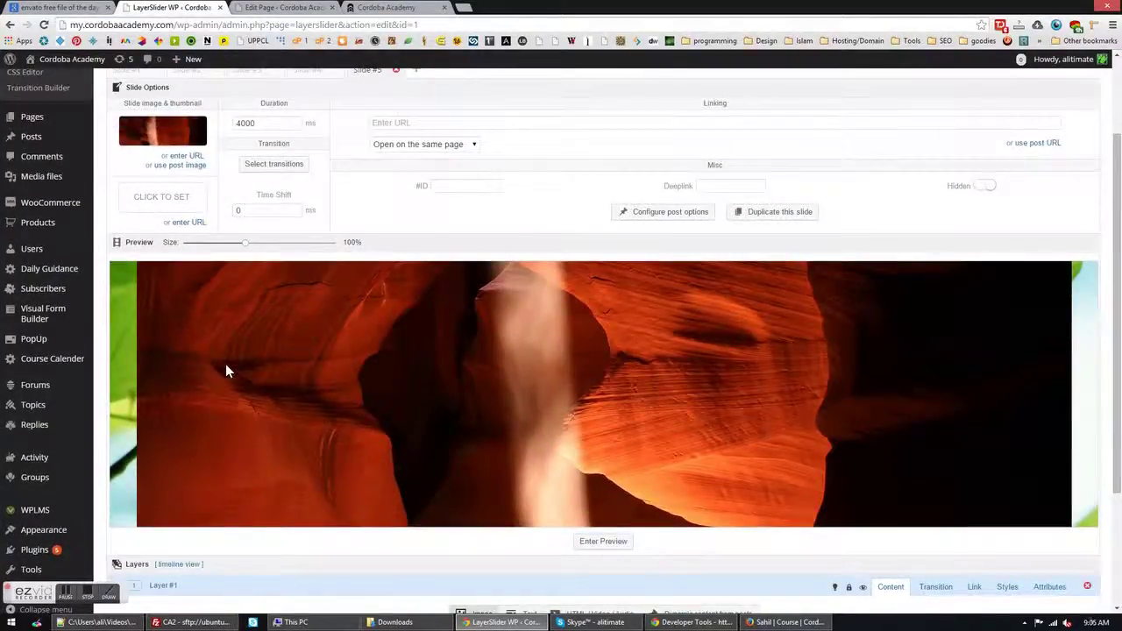
scroll(514, 338, "down", 1)
scroll(962, 316, "up", 1)
Set slide #5's background image to 13-flower-wallpaper.jpg from the media library and check how it fills the preview
left_click(165, 133)
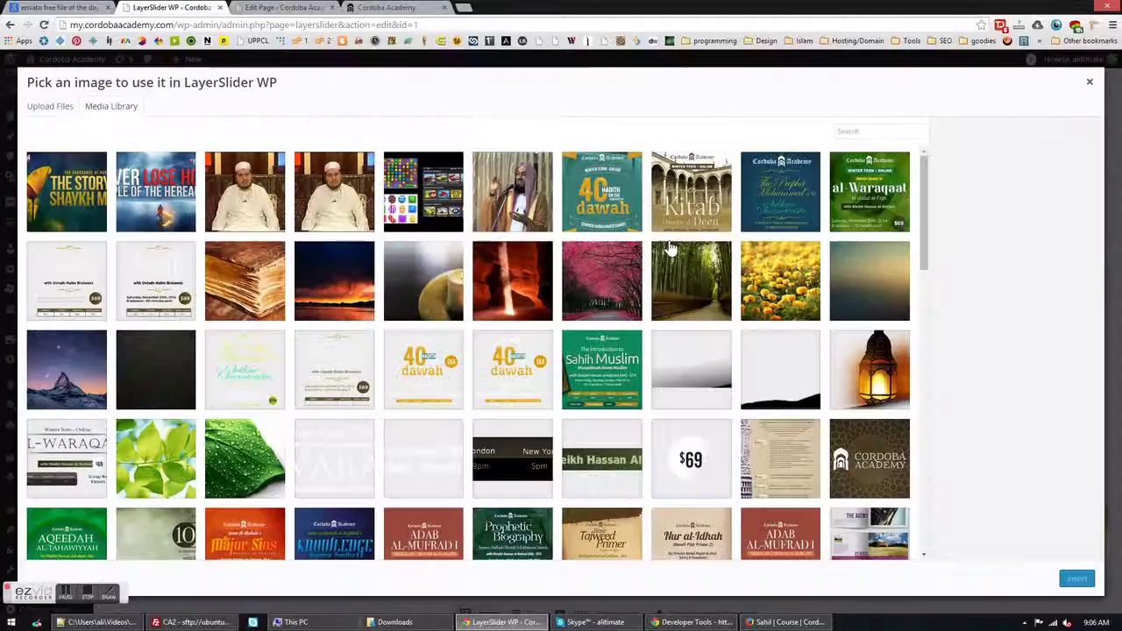
left_click(706, 282)
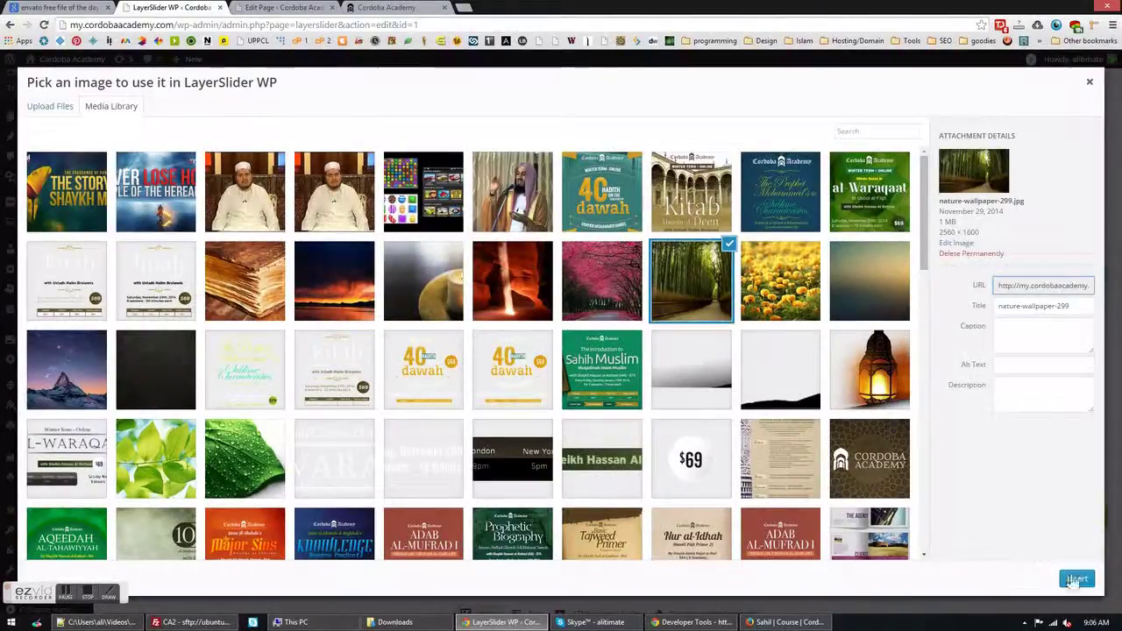
left_click(780, 280)
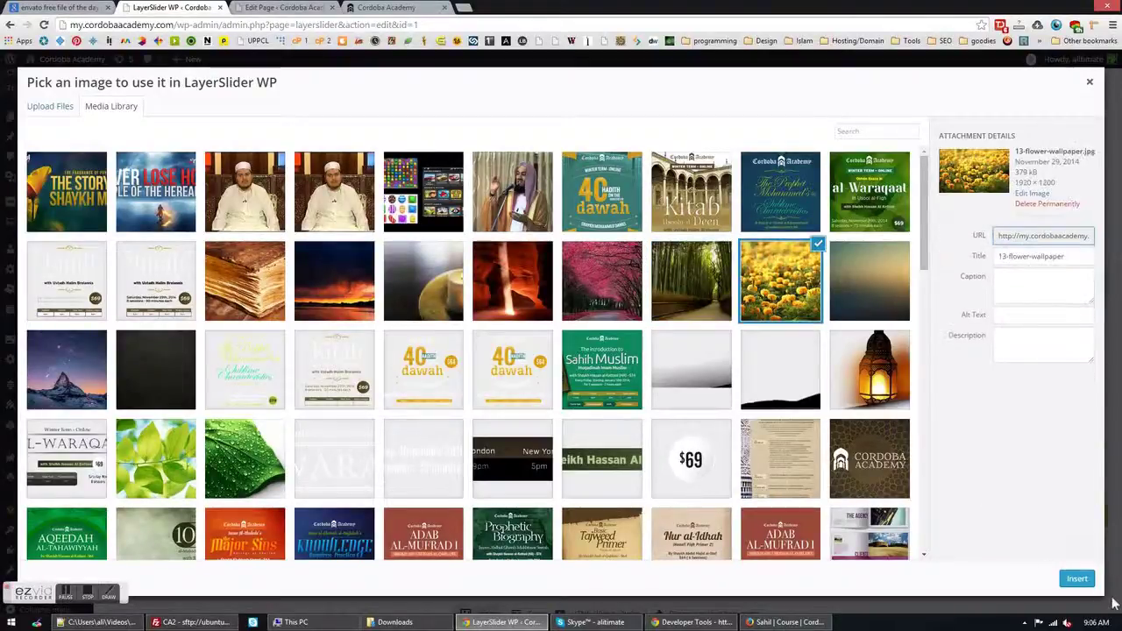
left_click(1077, 579)
scroll(310, 293, "down", 1)
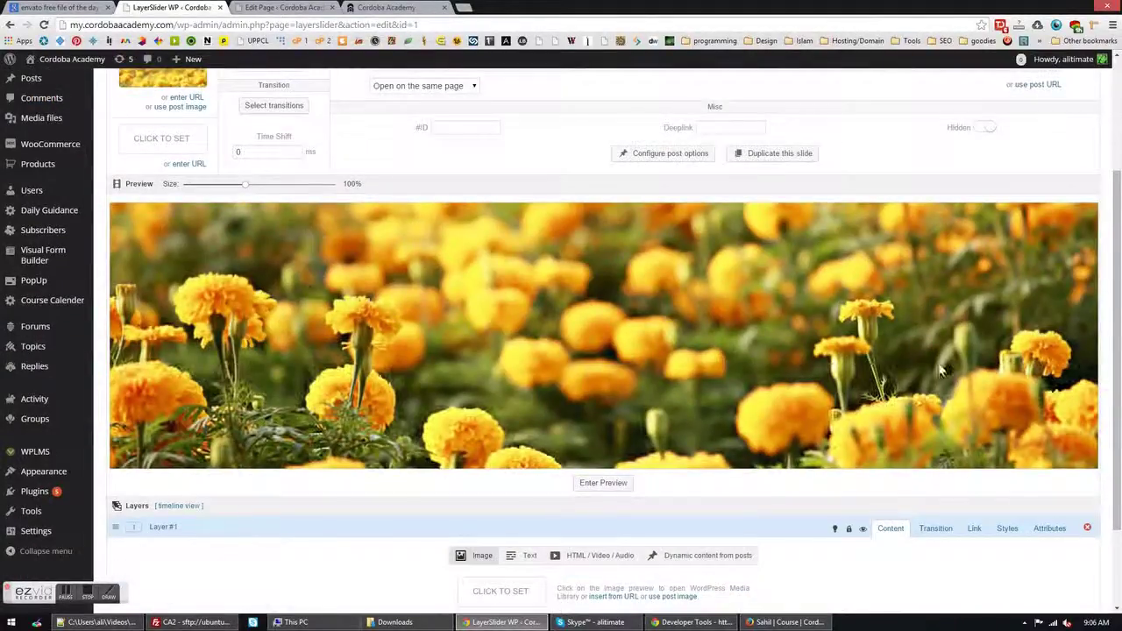
scroll(526, 272, "up", 1)
scroll(469, 276, "down", 1)
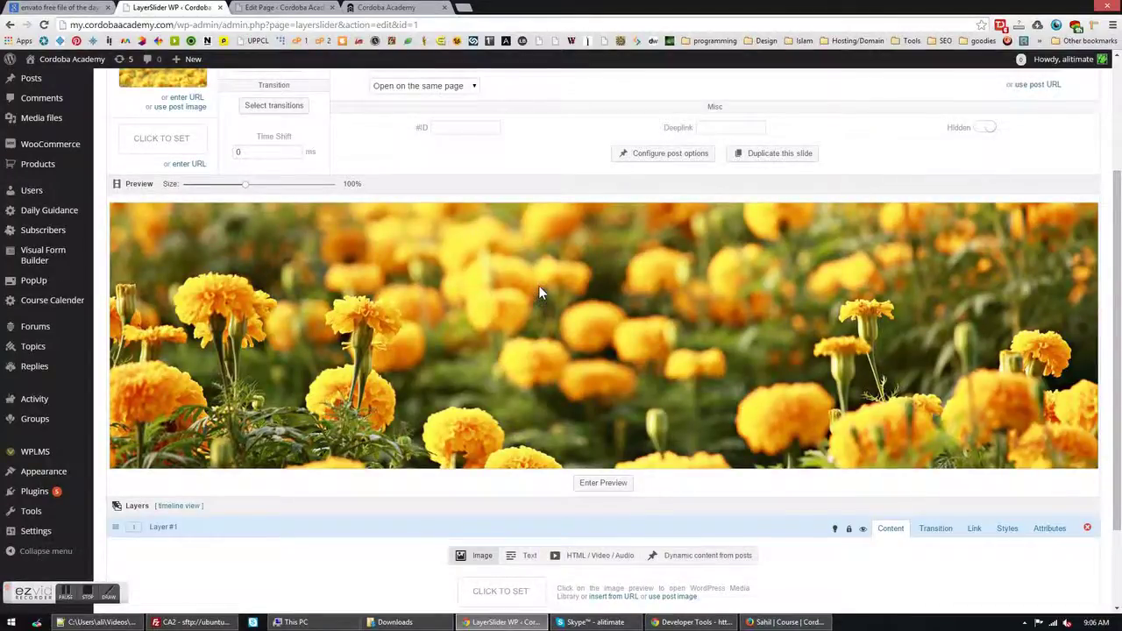
scroll(526, 280, "up", 1)
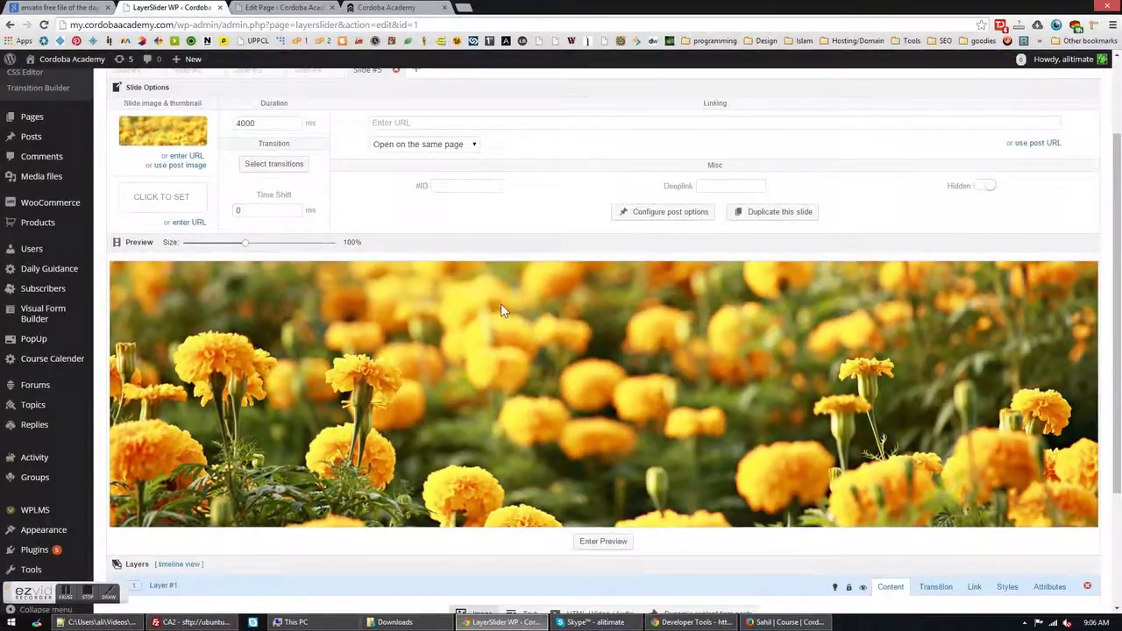
scroll(420, 315, "down", 1)
scroll(369, 289, "up", 1)
Insert main1.png from the media library as the image of slide #5's Layer #1
scroll(480, 312, "down", 3)
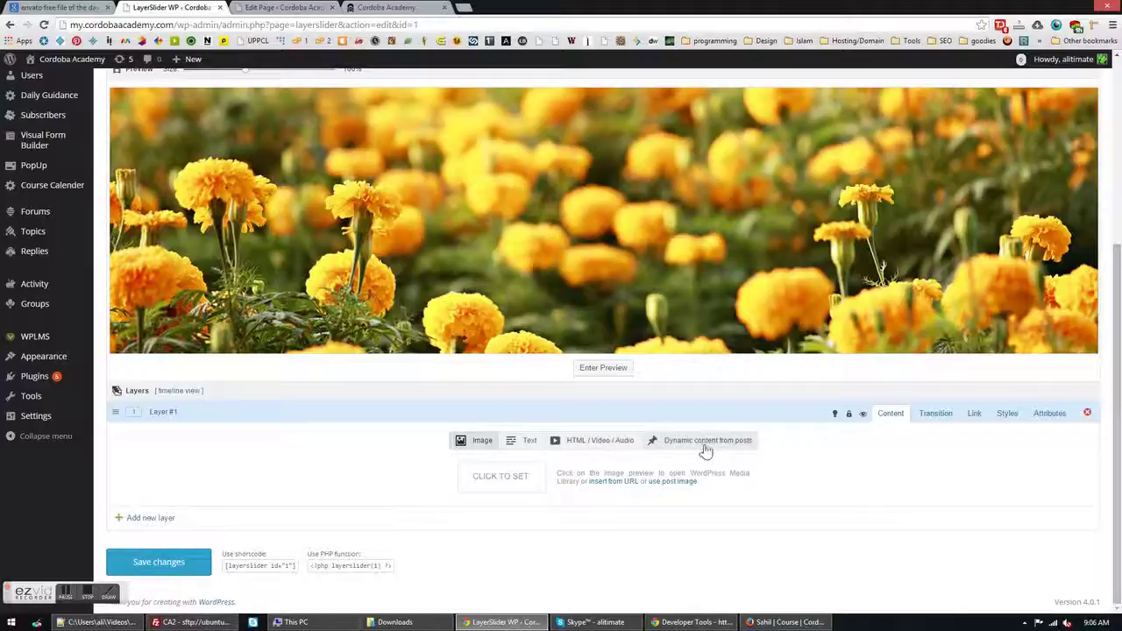
left_click(494, 479)
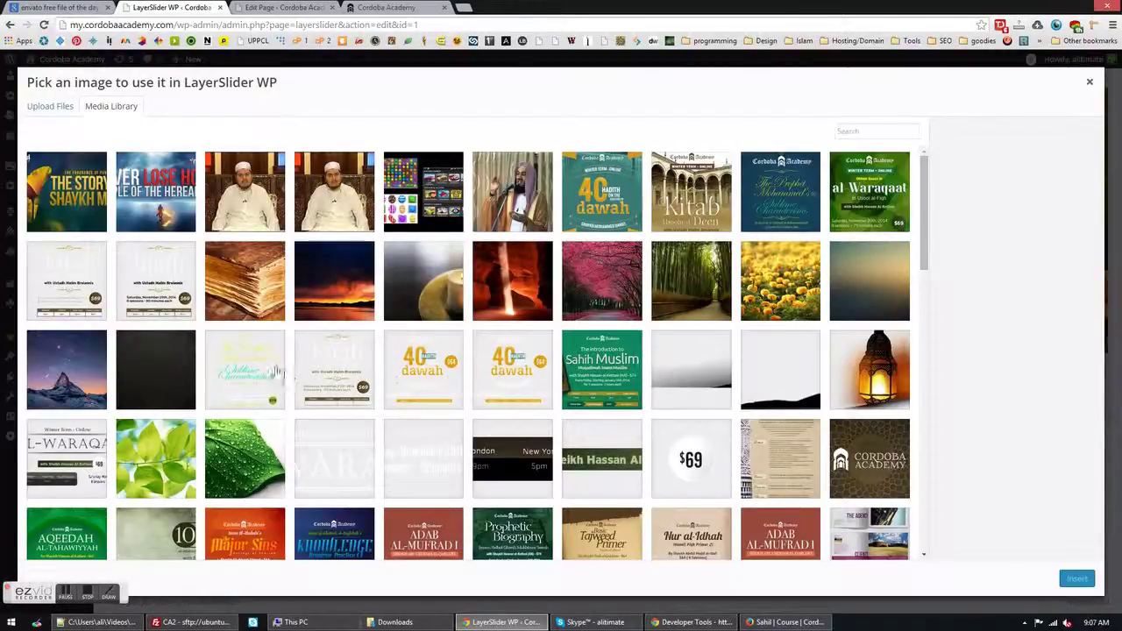
left_click(424, 372)
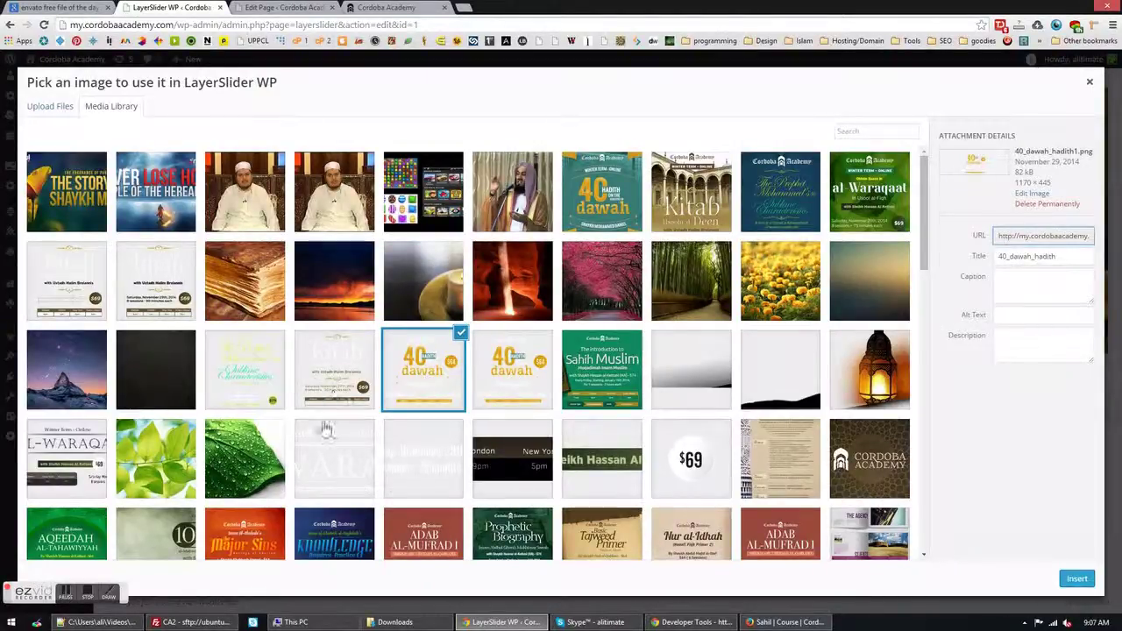
left_click(92, 441)
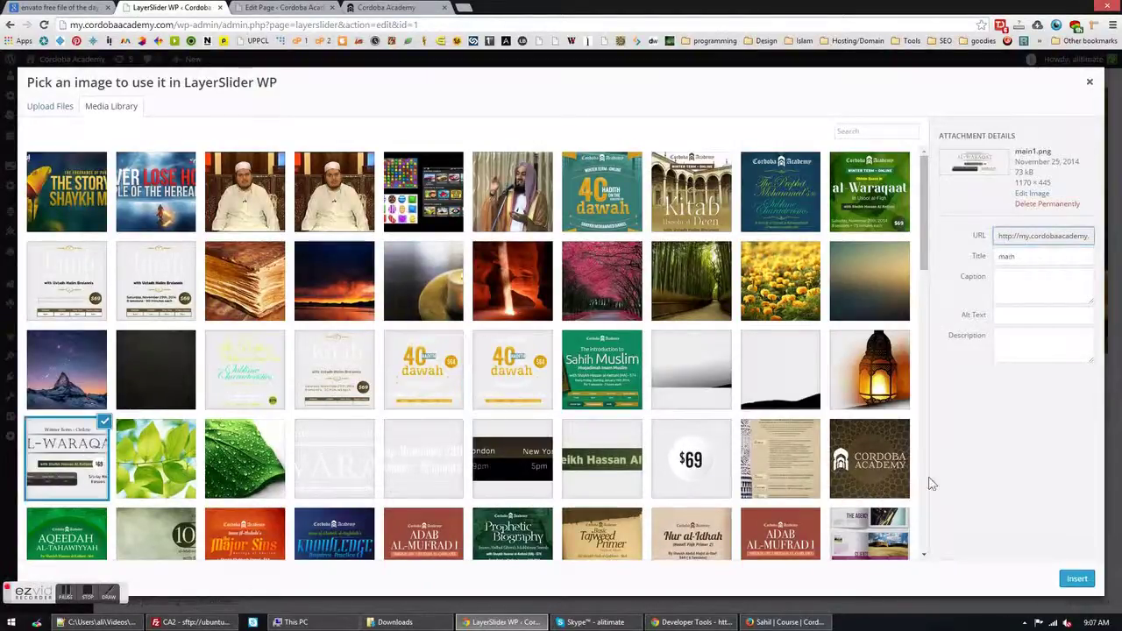
left_click(1075, 578)
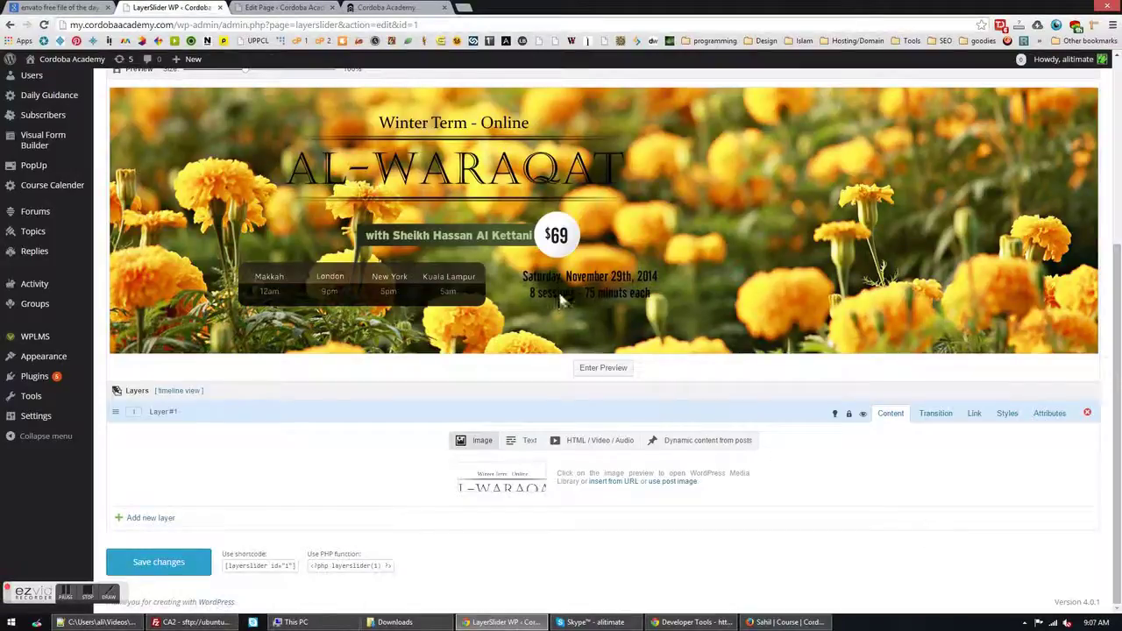
Move the Al-Waraqat layer image to the left side of slide #5's preview and save the slider
scroll(564, 301, "up", 1)
left_click_drag(407, 235, 163, 274)
left_click_drag(232, 226, 180, 228)
scroll(123, 254, "up", 1)
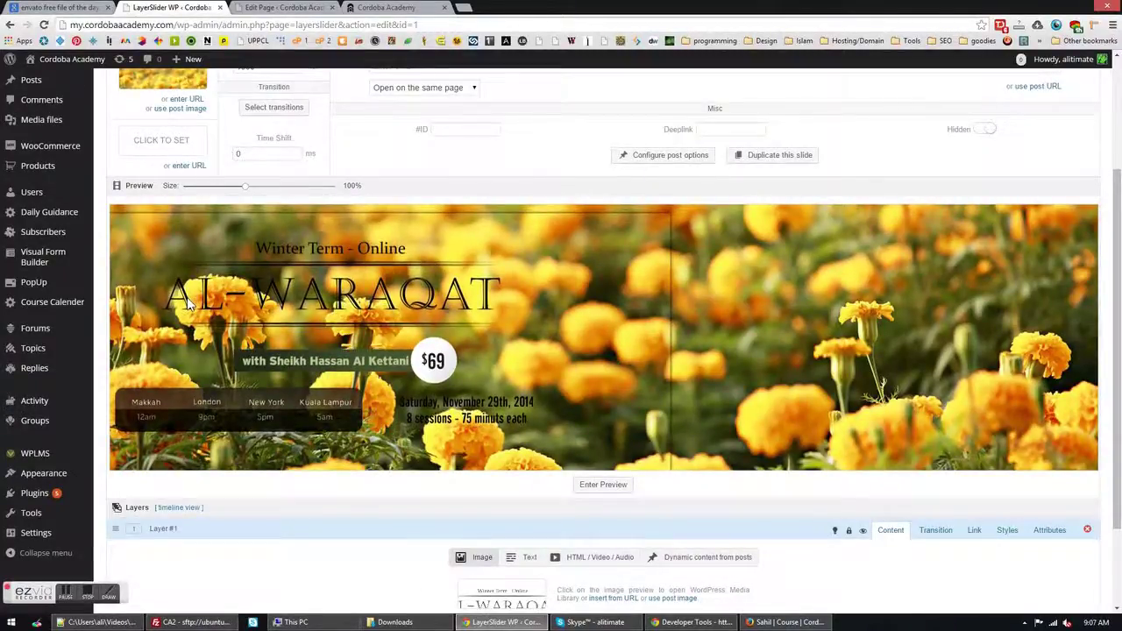
scroll(278, 321, "down", 1)
scroll(280, 351, "up", 1)
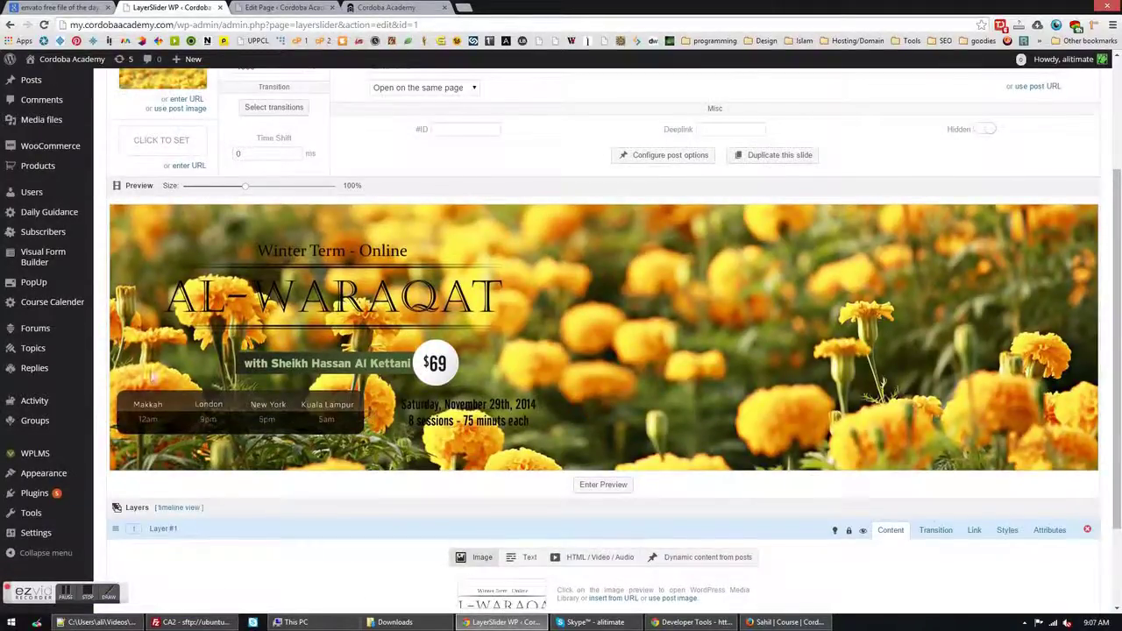
scroll(749, 517, "up", 2)
scroll(750, 517, "down", 3)
scroll(750, 517, "down", 1)
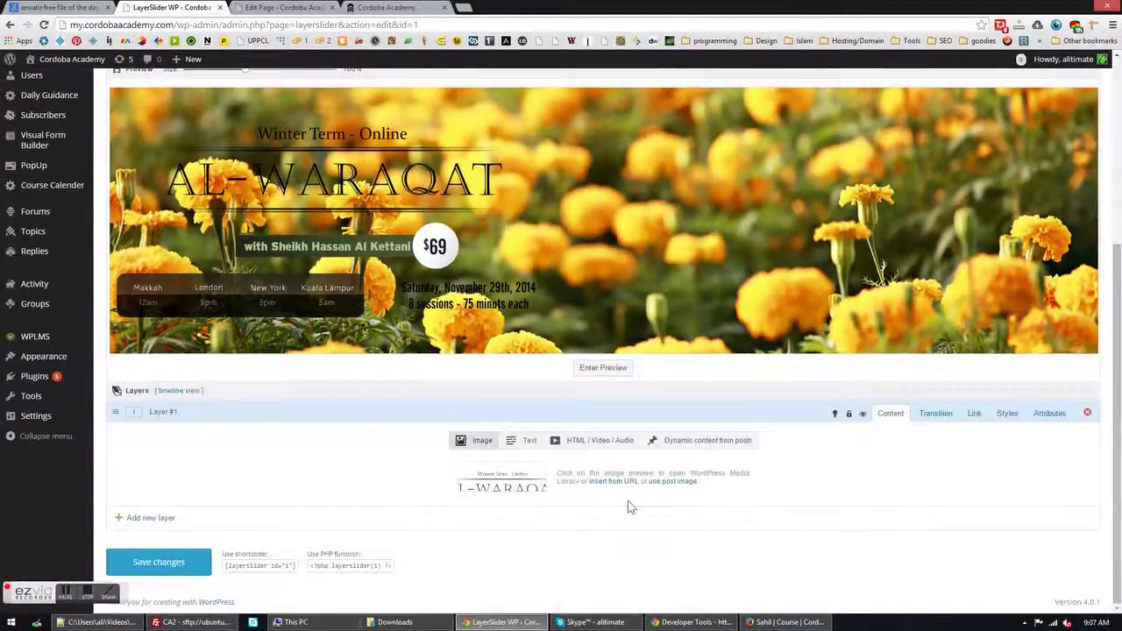
left_click(180, 565)
Check slide #5's ID field, reload the home page and bring up the new flower slide in its slider
scroll(491, 377, "up", 4)
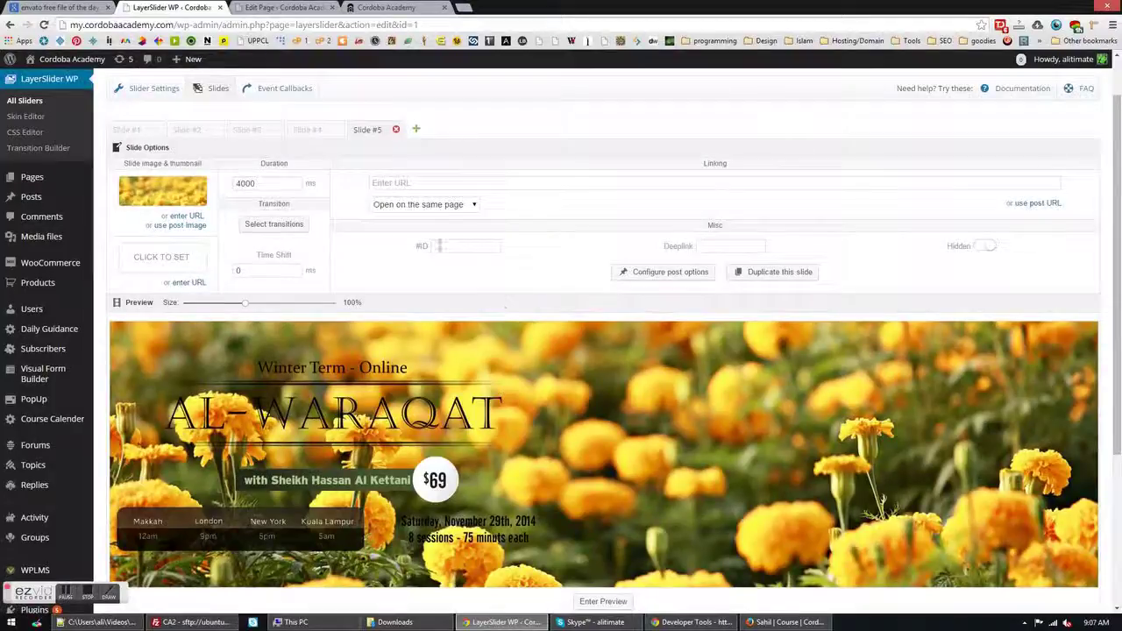
scroll(440, 373, "down", 2)
scroll(395, 389, "up", 2)
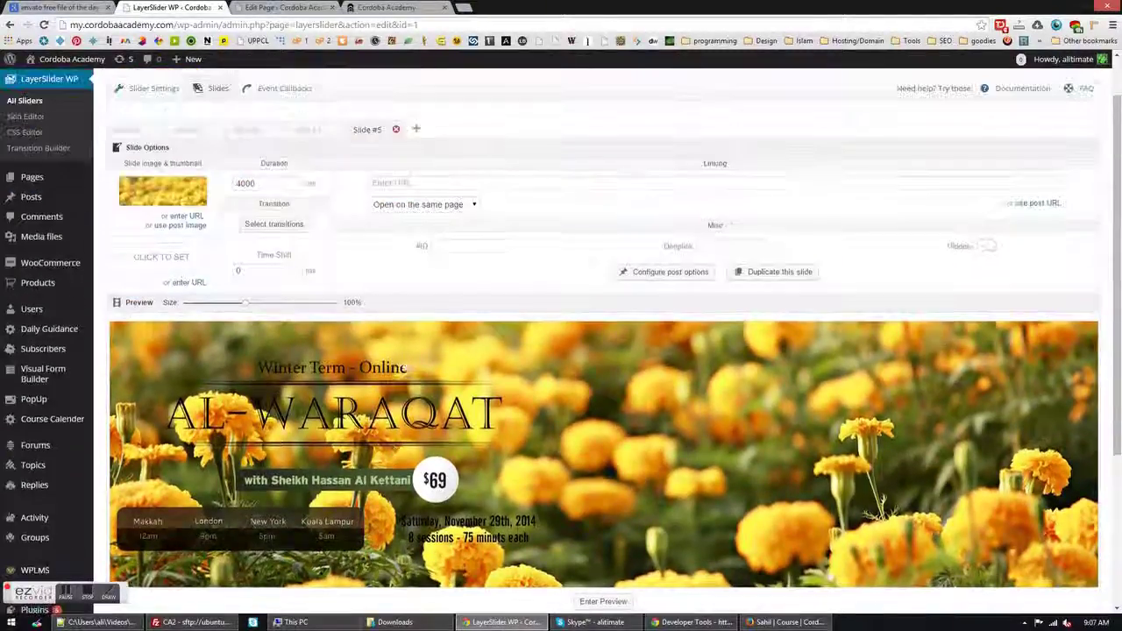
scroll(420, 351, "up", 1)
left_click(456, 301)
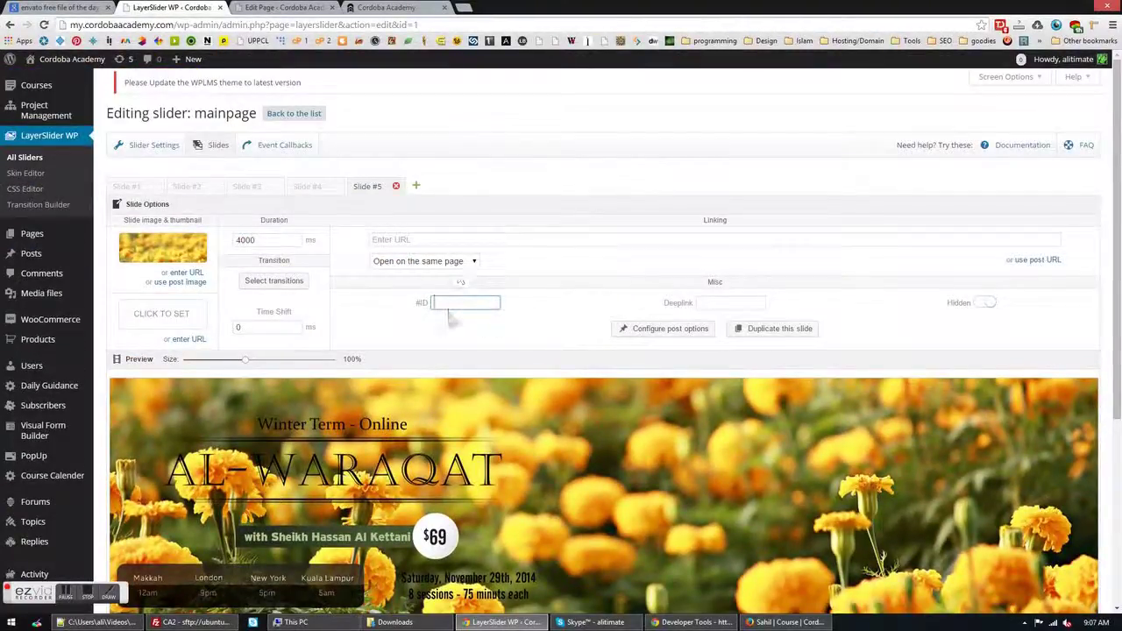
left_click(381, 8)
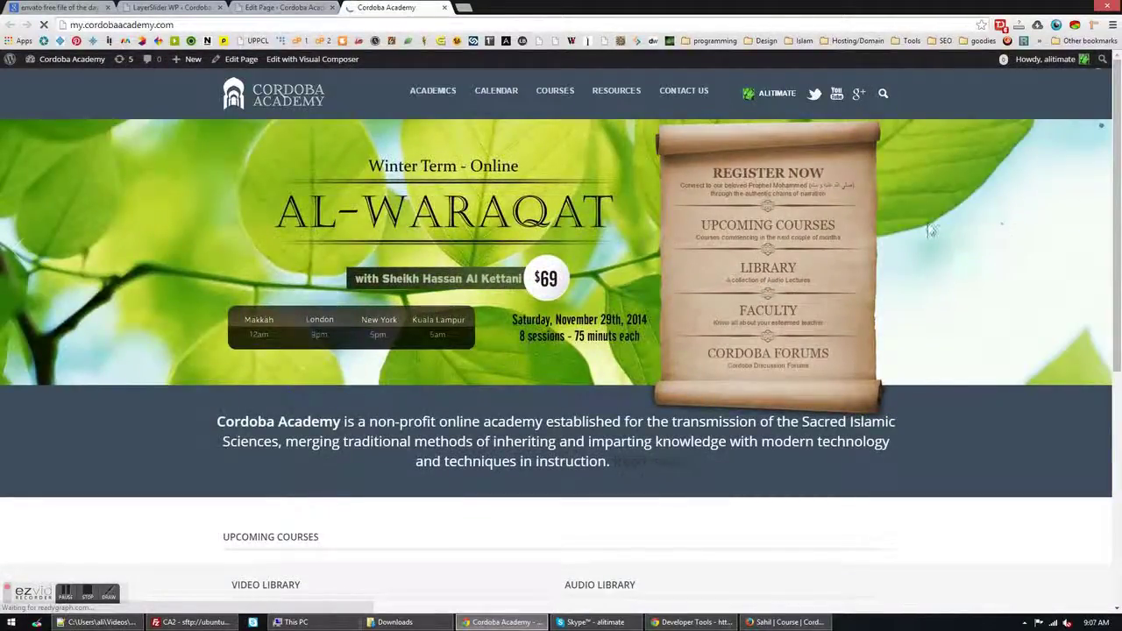
left_click(16, 255)
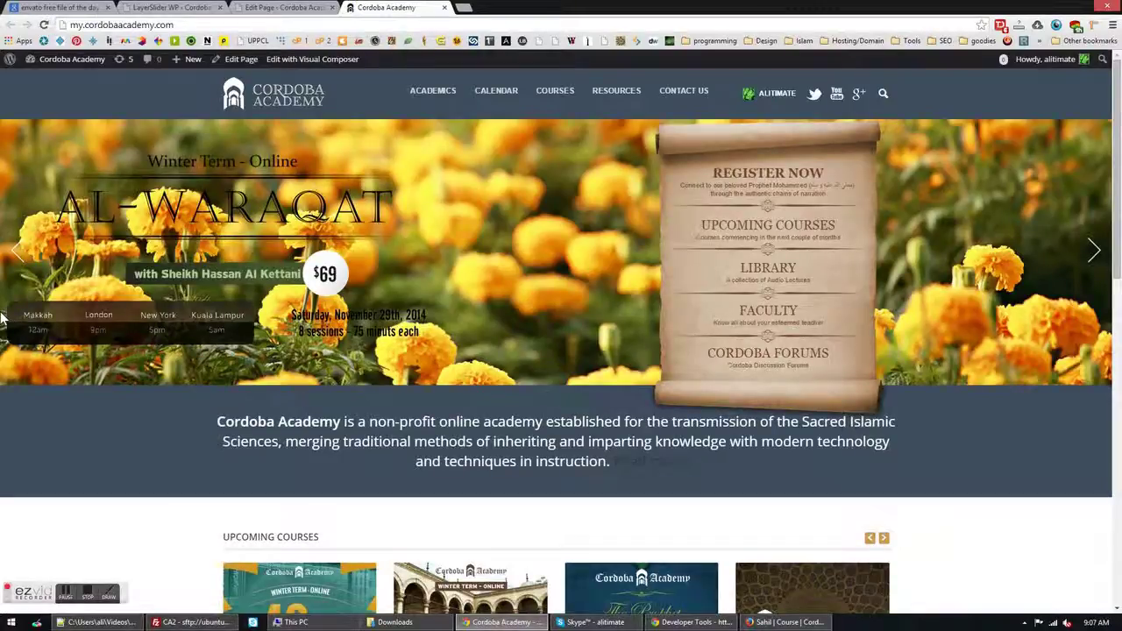
Copy the ID slide_head from slide #4 to slide #5 and save the slider
left_click(282, 8)
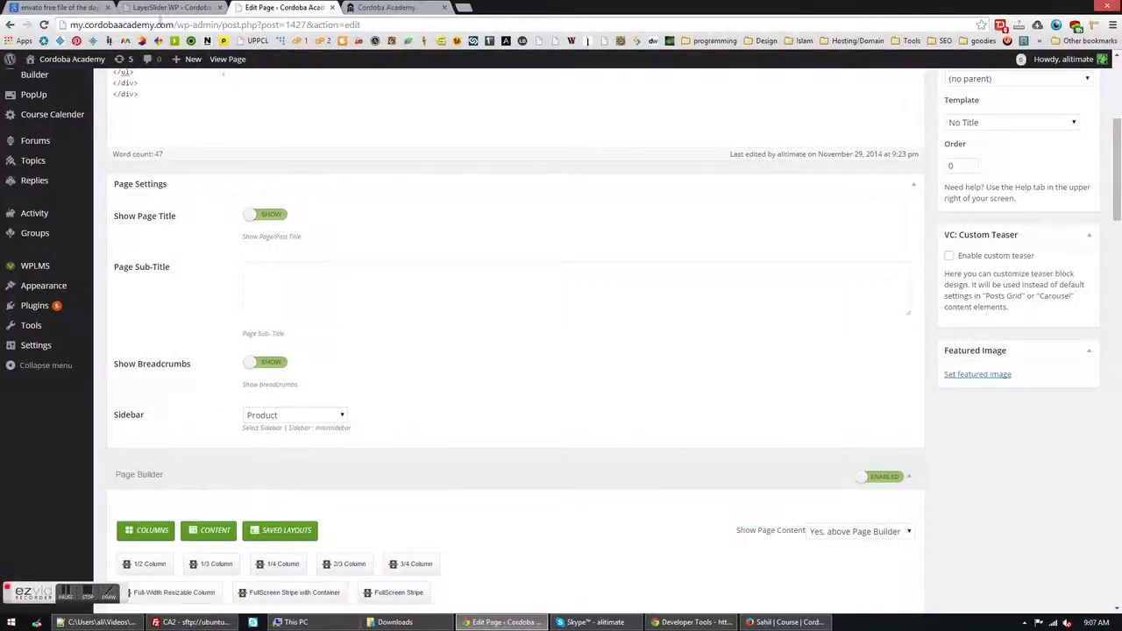
left_click(163, 8)
left_click(307, 186)
left_click_drag(479, 302, 384, 309)
key("ctrl+c")
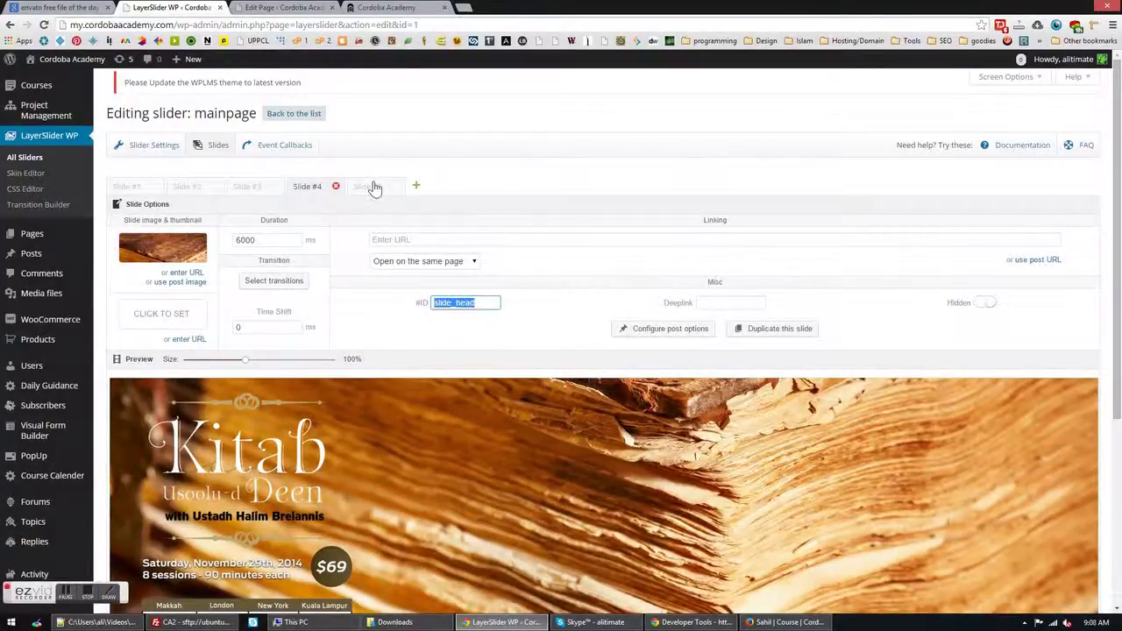
left_click(373, 186)
left_click(438, 302)
key("ctrl+v")
scroll(263, 403, "down", 3)
left_click(151, 559)
scroll(428, 256, "up", 2)
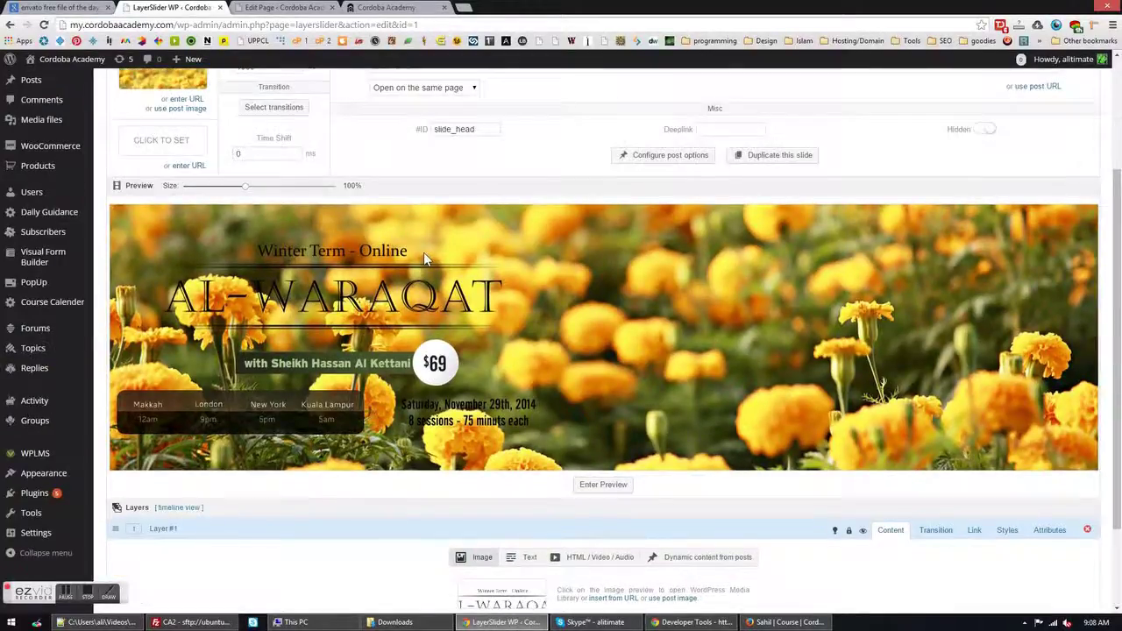
Reload the home page to check the flower slide's text position with the slide_head ID applied
left_click(469, 133)
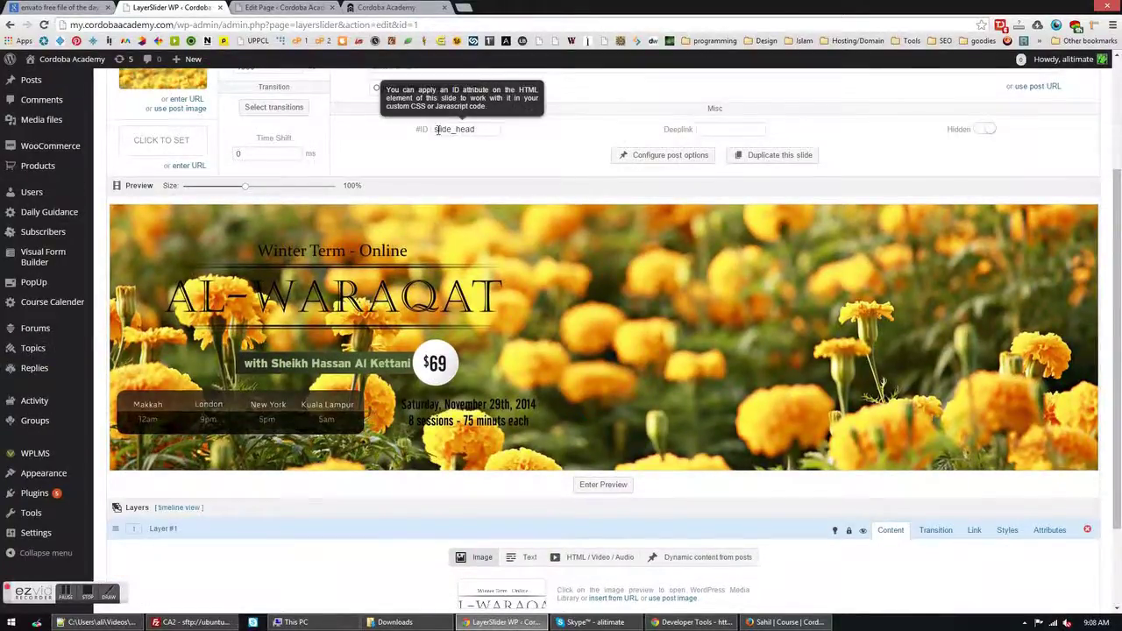
left_click(399, 8)
key("F5")
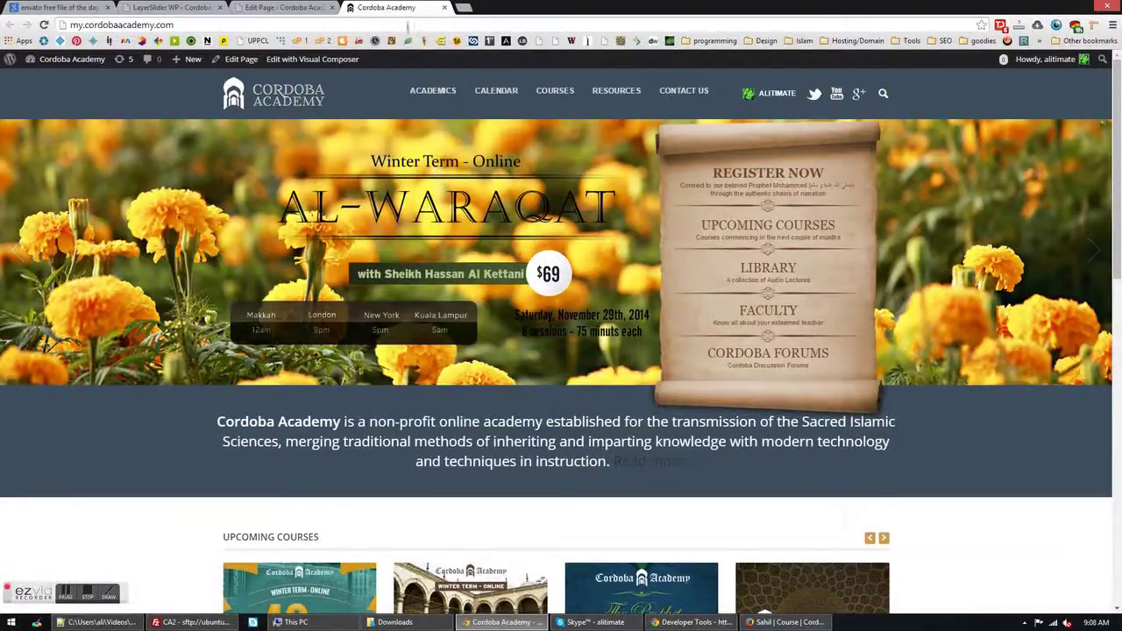
Return to the slider editor and choose the 2D transition "Sliding from left" for slide #5
left_click(288, 7)
left_click(178, 7)
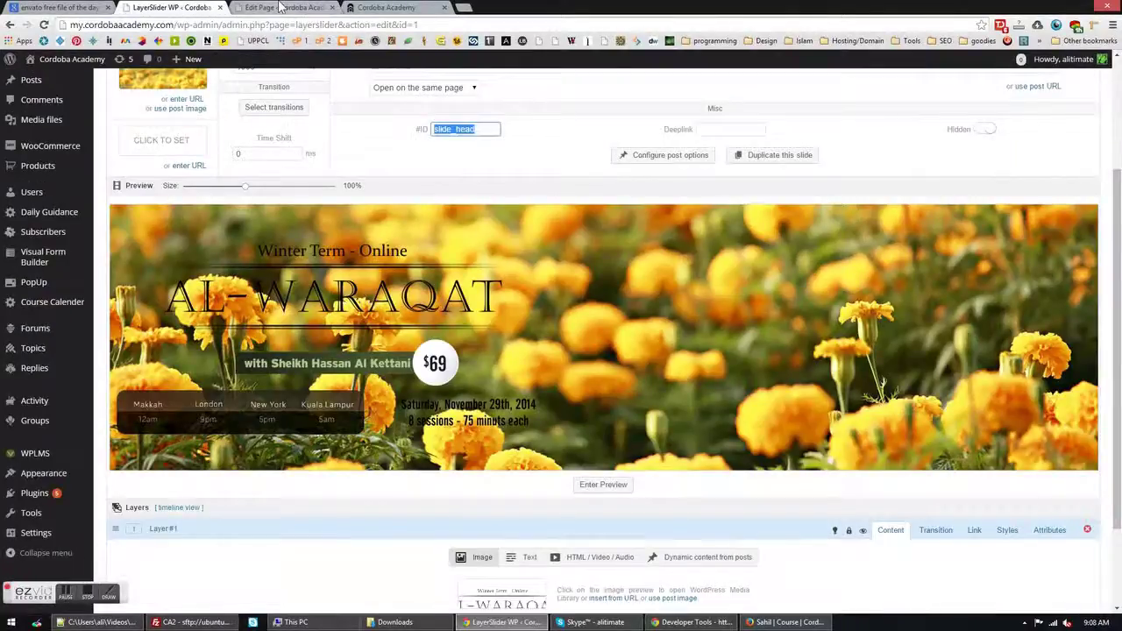
scroll(413, 252, "up", 3)
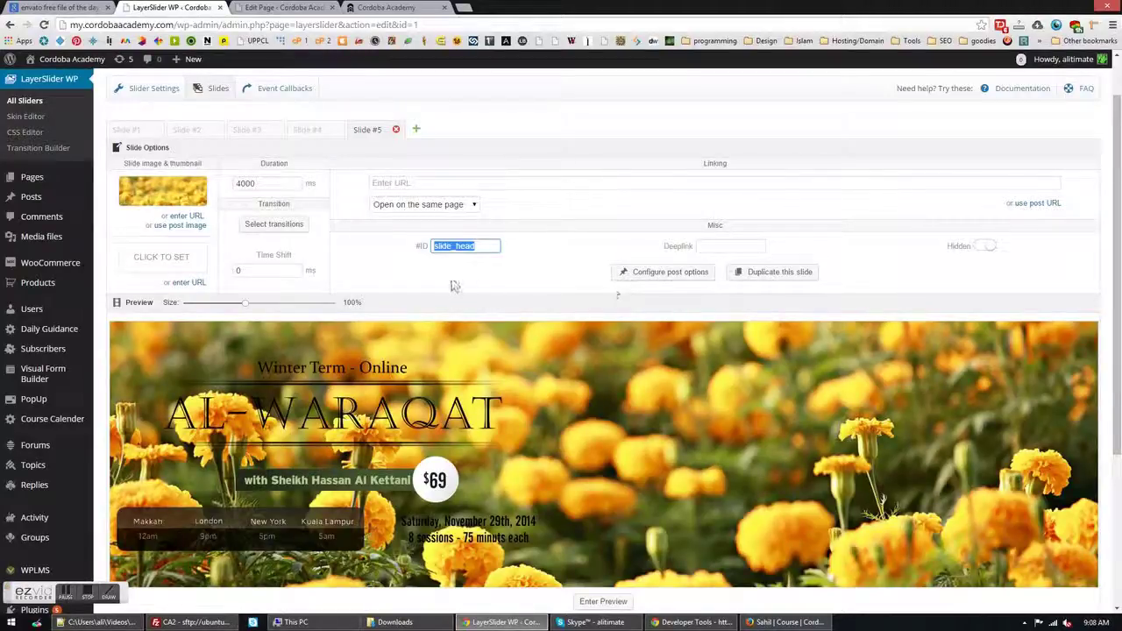
scroll(368, 277, "down", 2)
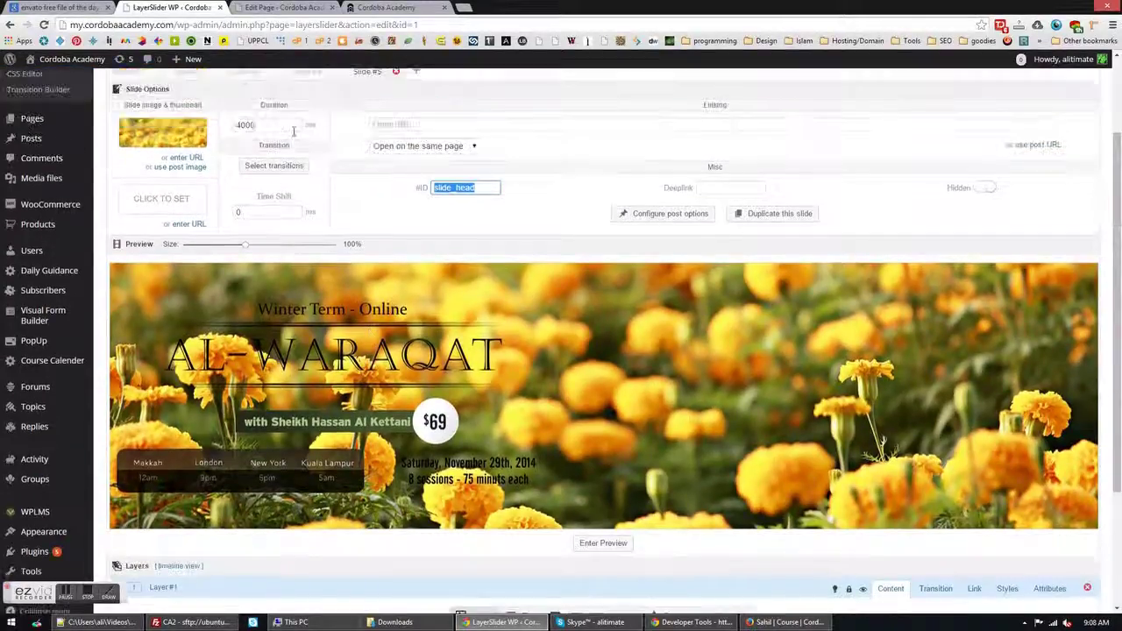
left_click(273, 166)
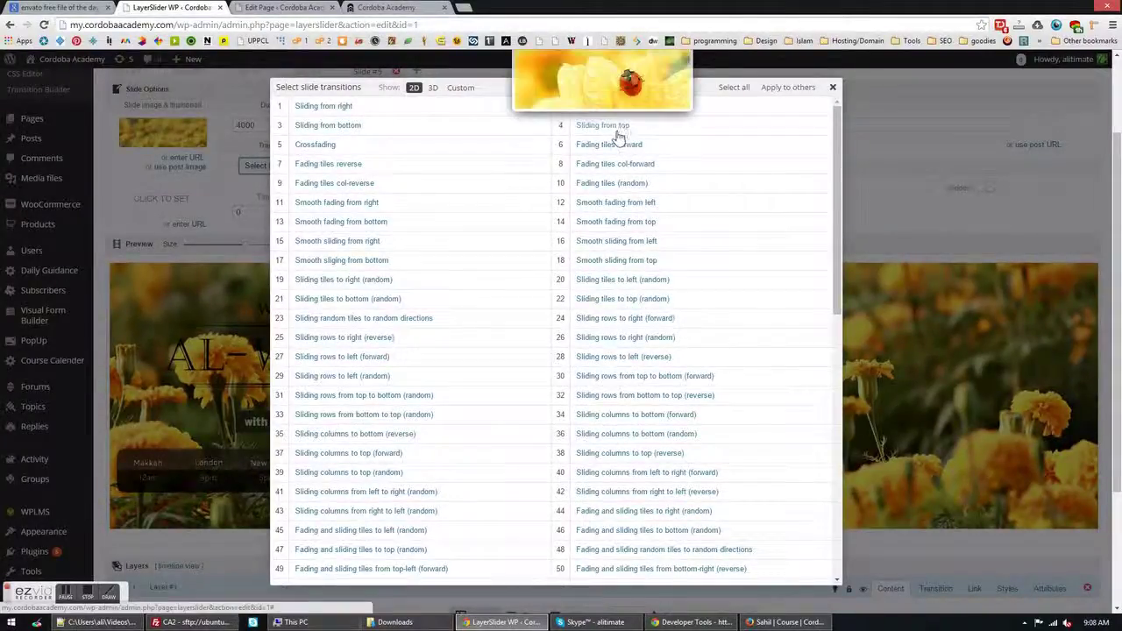
scroll(483, 411, "down", 10)
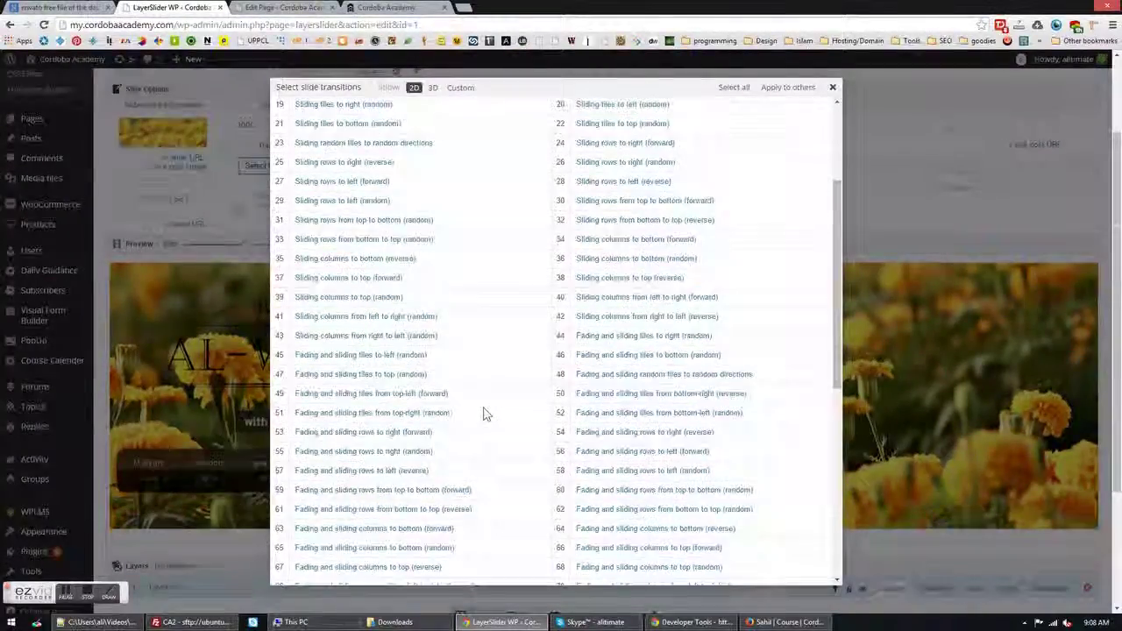
scroll(486, 413, "up", 10)
left_click(734, 87)
left_click(729, 87)
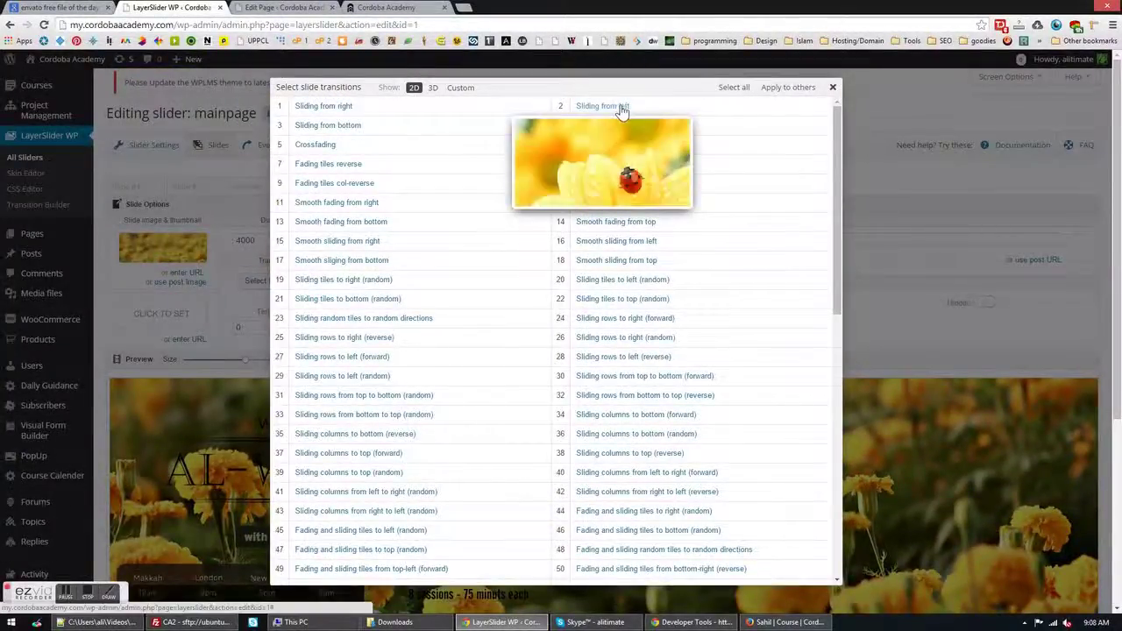
left_click(621, 107)
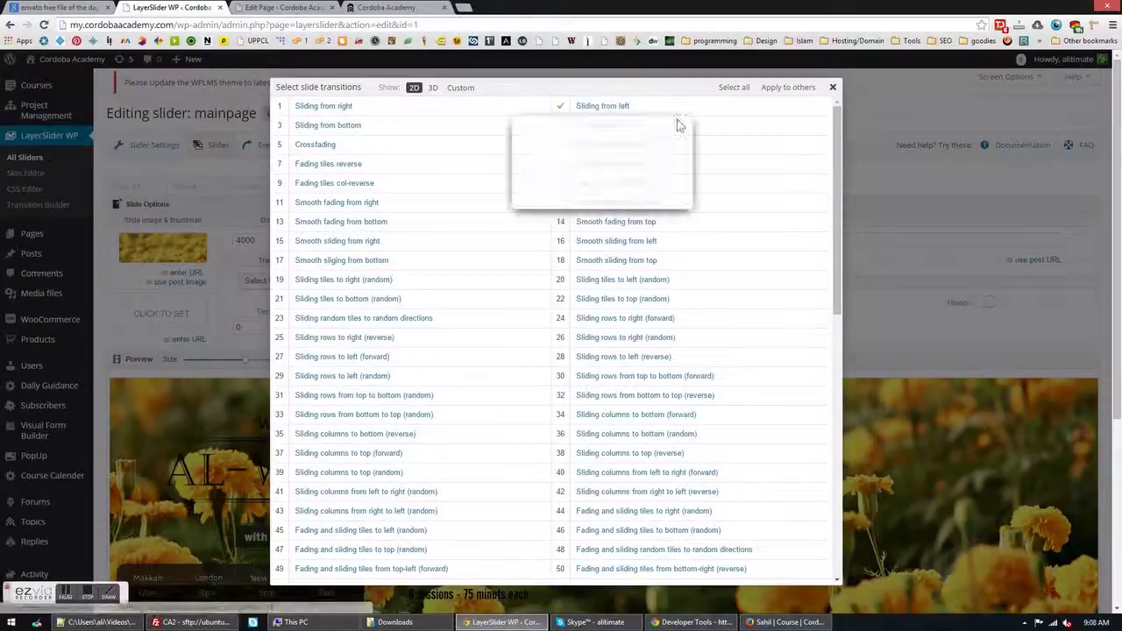
Finish the transition selection for slide #5 and save the slider changes
left_click(833, 87)
scroll(301, 302, "down", 2)
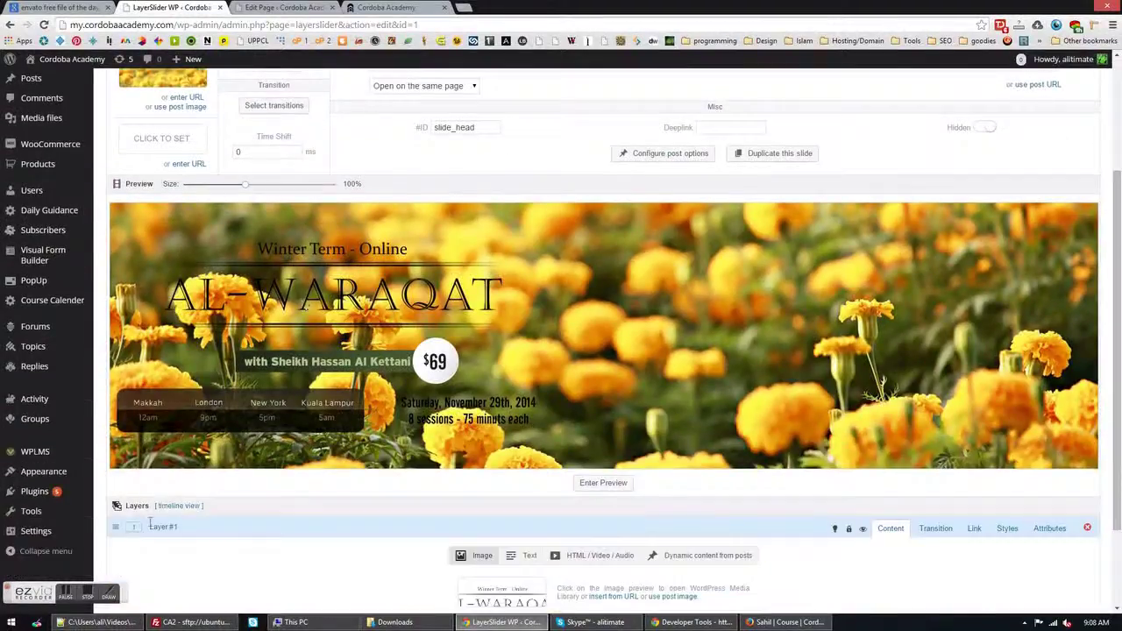
scroll(150, 523, "down", 2)
left_click(157, 562)
Check which 2D transition slide #4 uses, leave it as is and save the slider
scroll(390, 241, "up", 2)
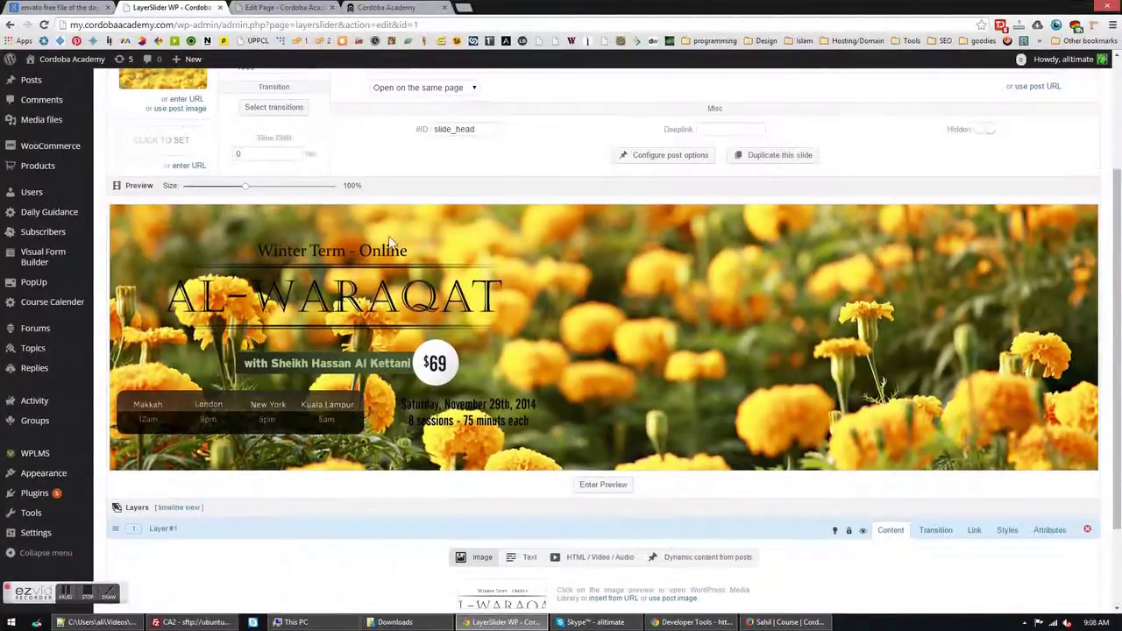
scroll(390, 241, "up", 2)
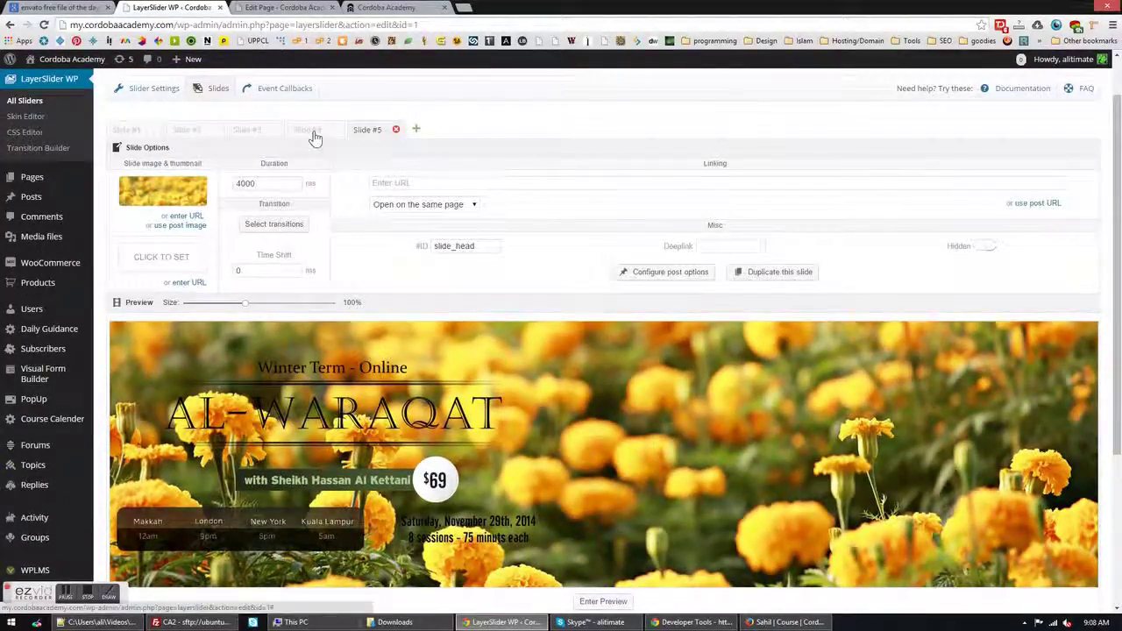
scroll(391, 250, "down", 3)
scroll(341, 143, "up", 3)
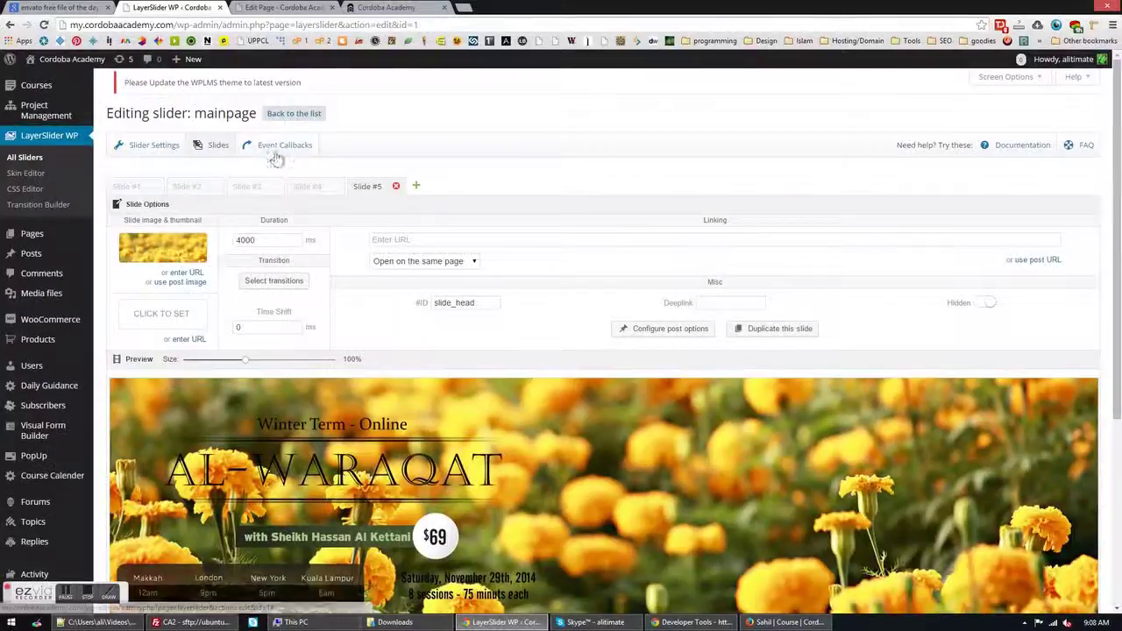
left_click(308, 190)
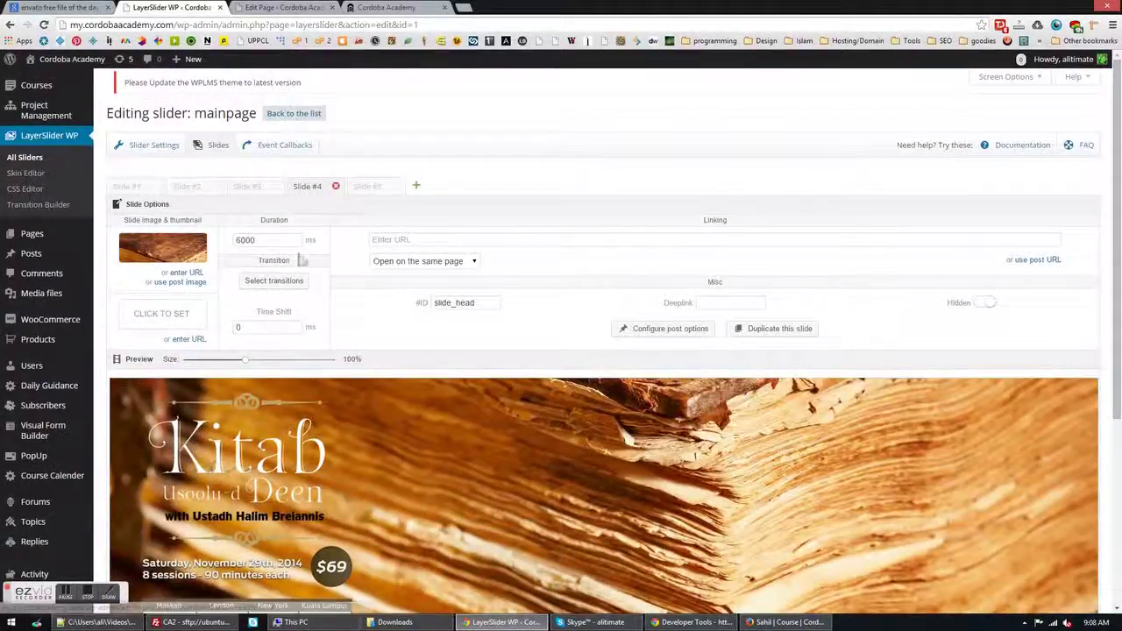
left_click(263, 282)
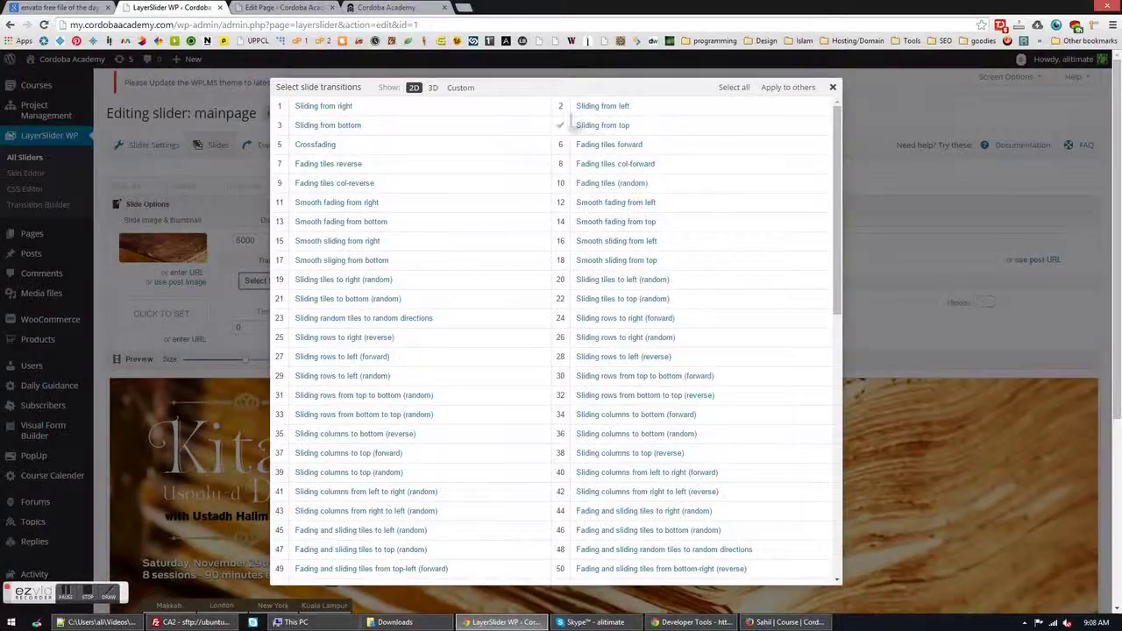
left_click(832, 87)
scroll(315, 250, "down", 4)
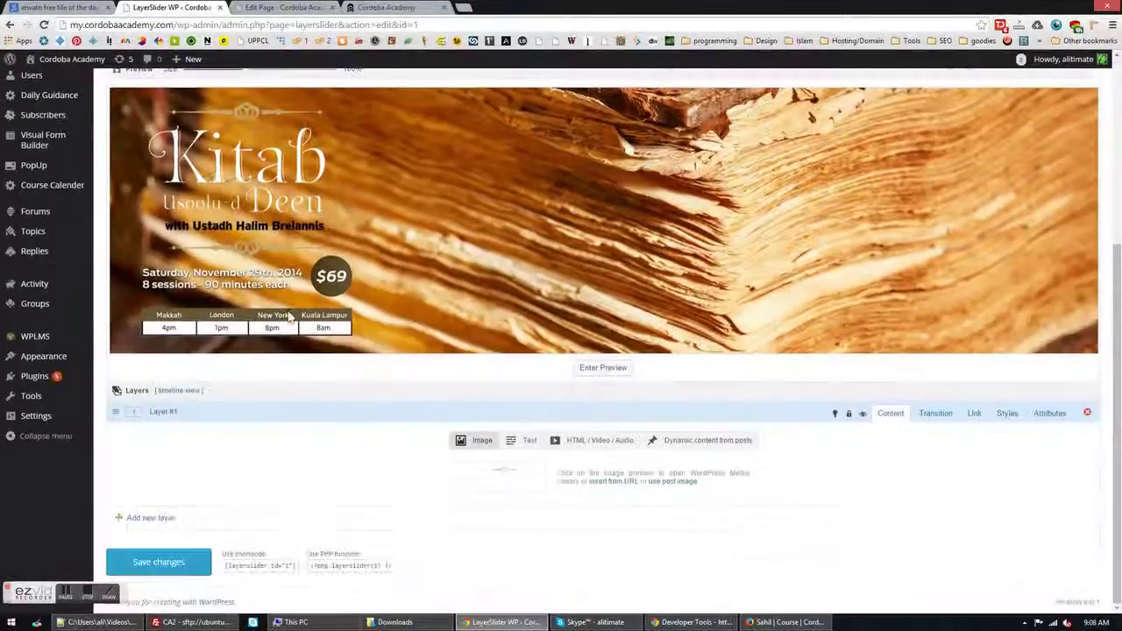
left_click(159, 561)
Reload the home page and go back and forth through the slider to check the slide transitions
left_click(386, 7)
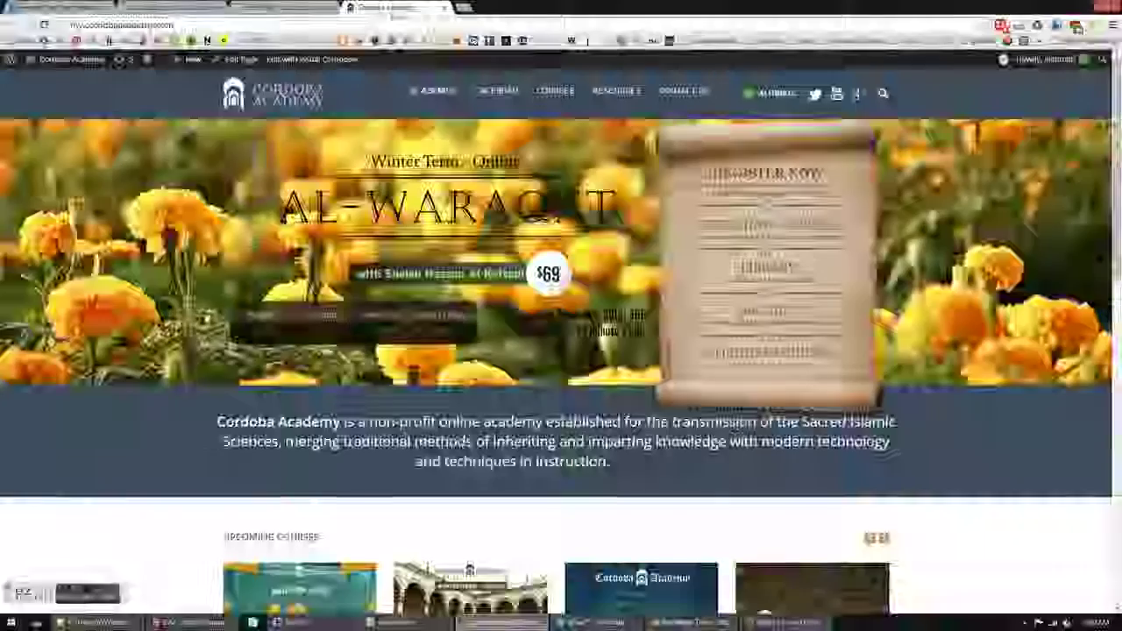
key("F5")
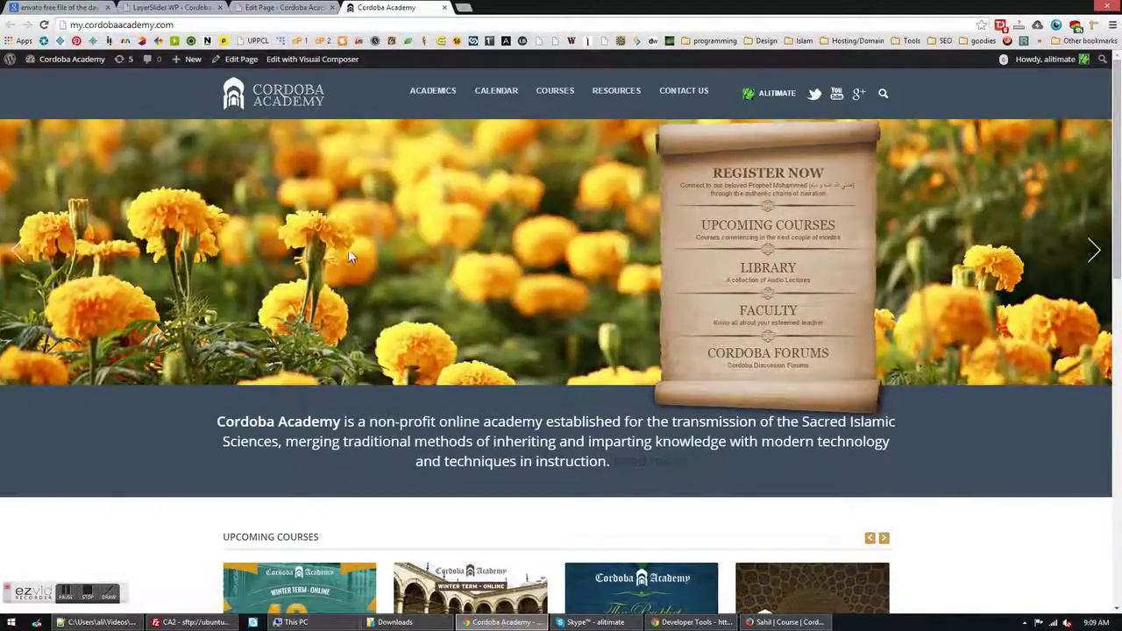
left_click(1093, 254)
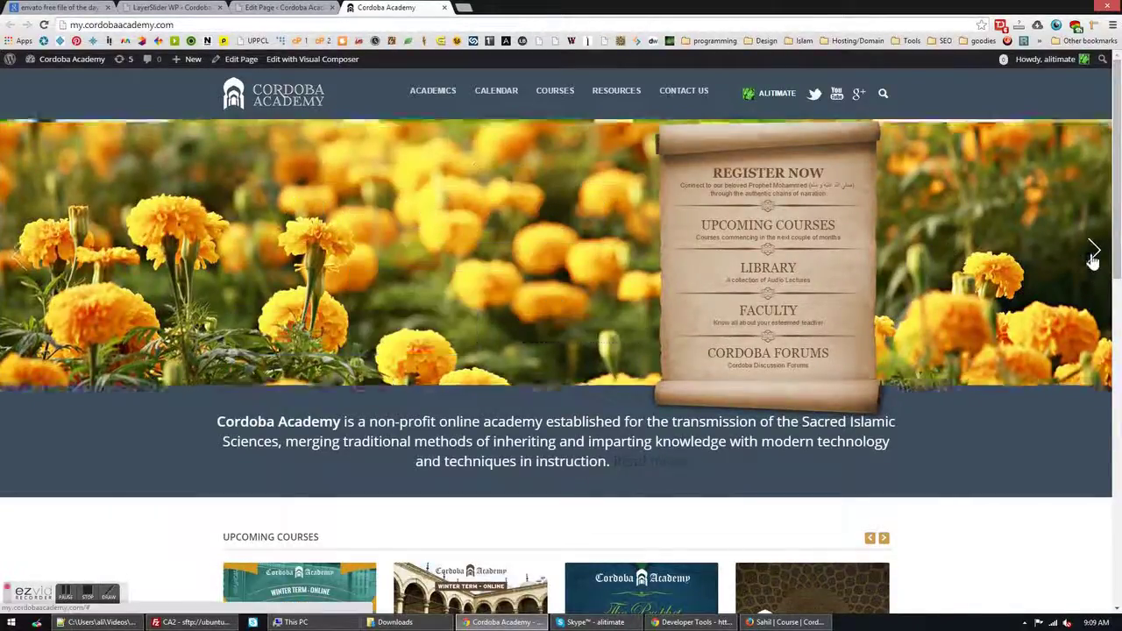
left_click(1093, 254)
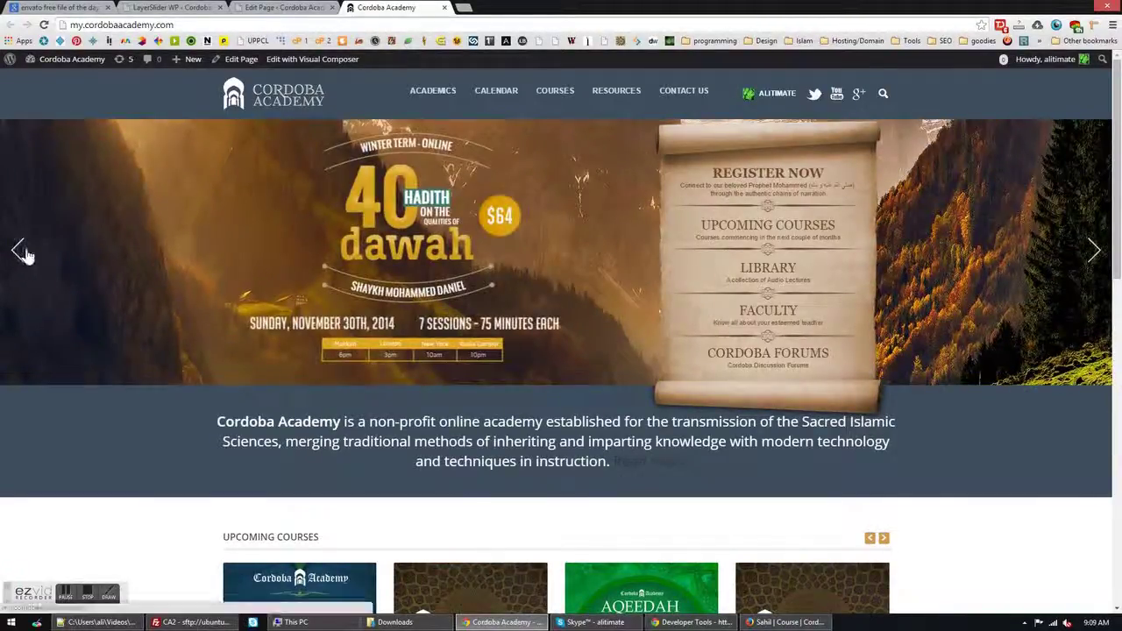
left_click(21, 252)
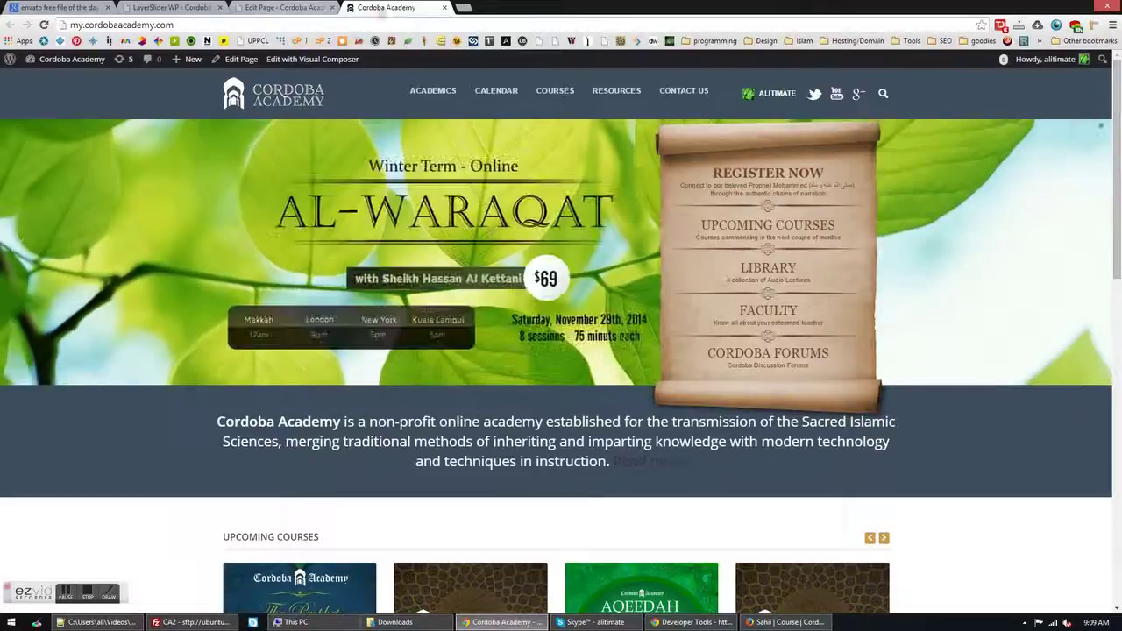
left_click(301, 7)
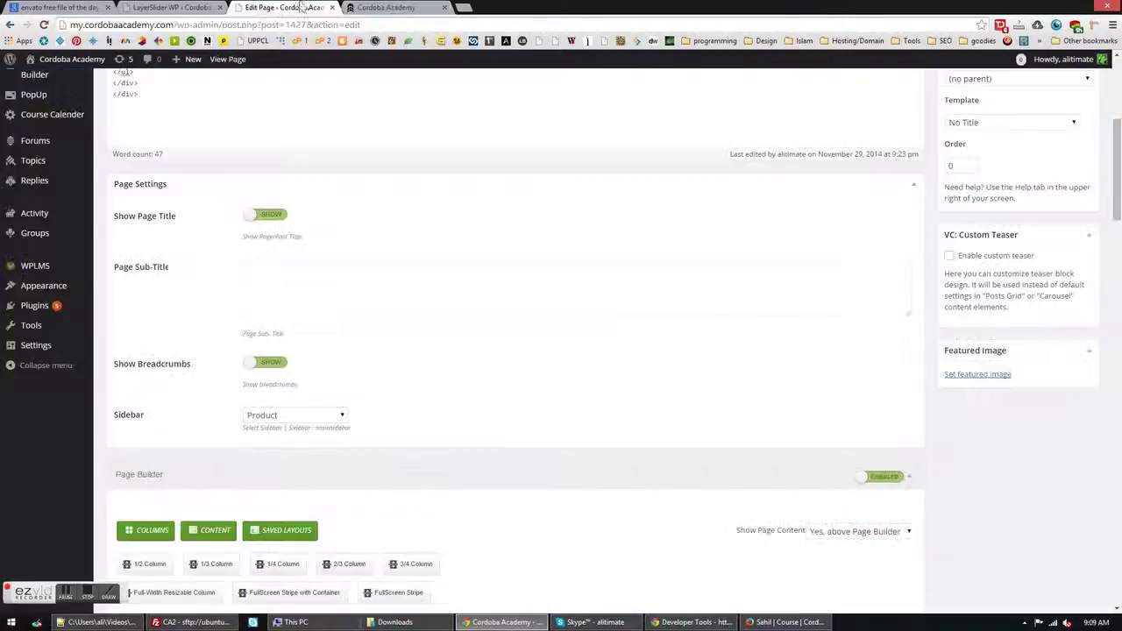
left_click(88, 598)
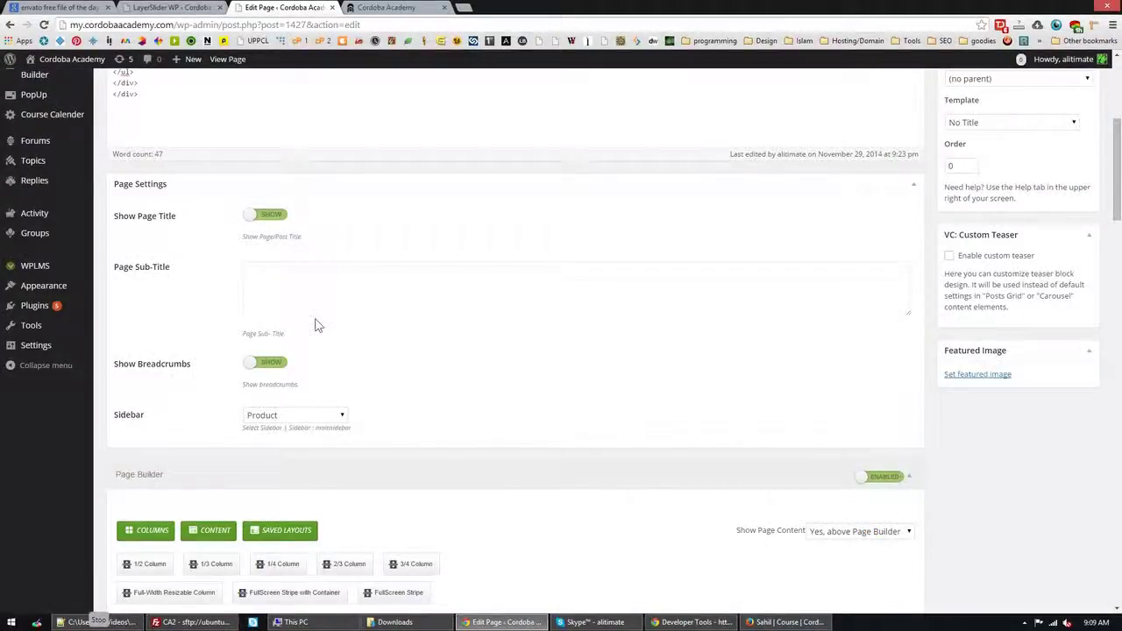